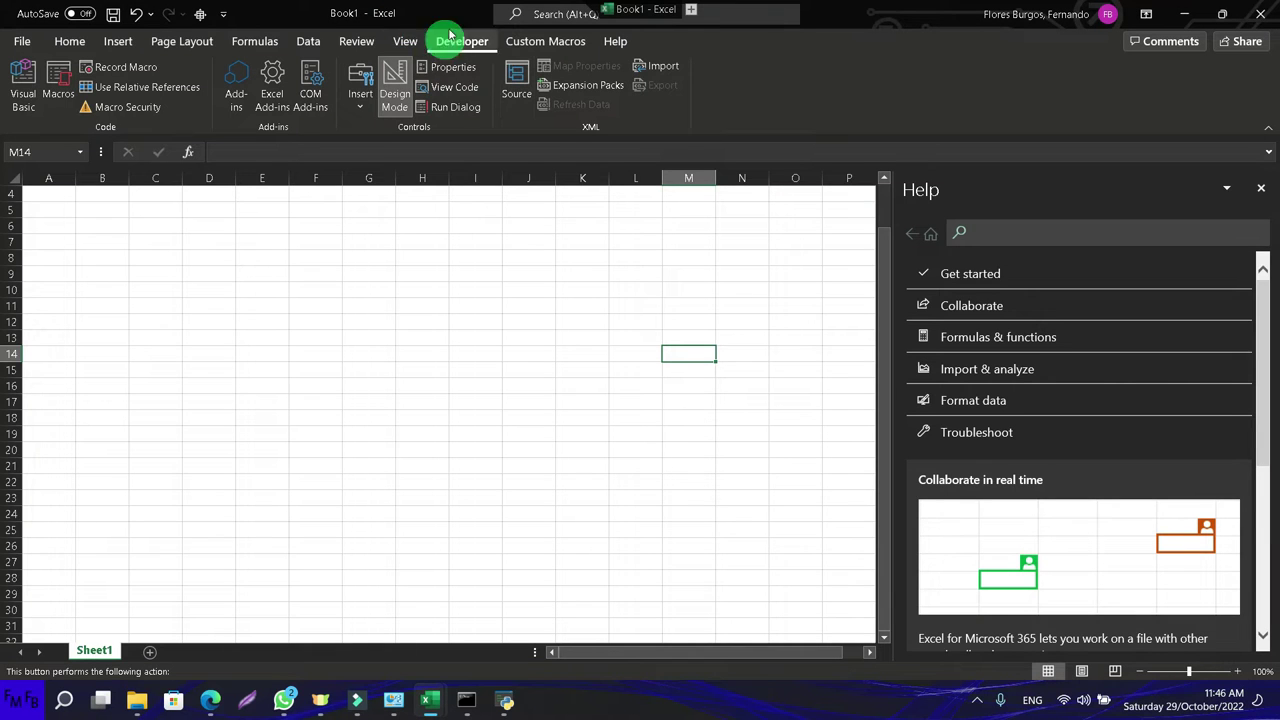
Draw an ActiveX command button across rows 7–8.
left_click(361, 96)
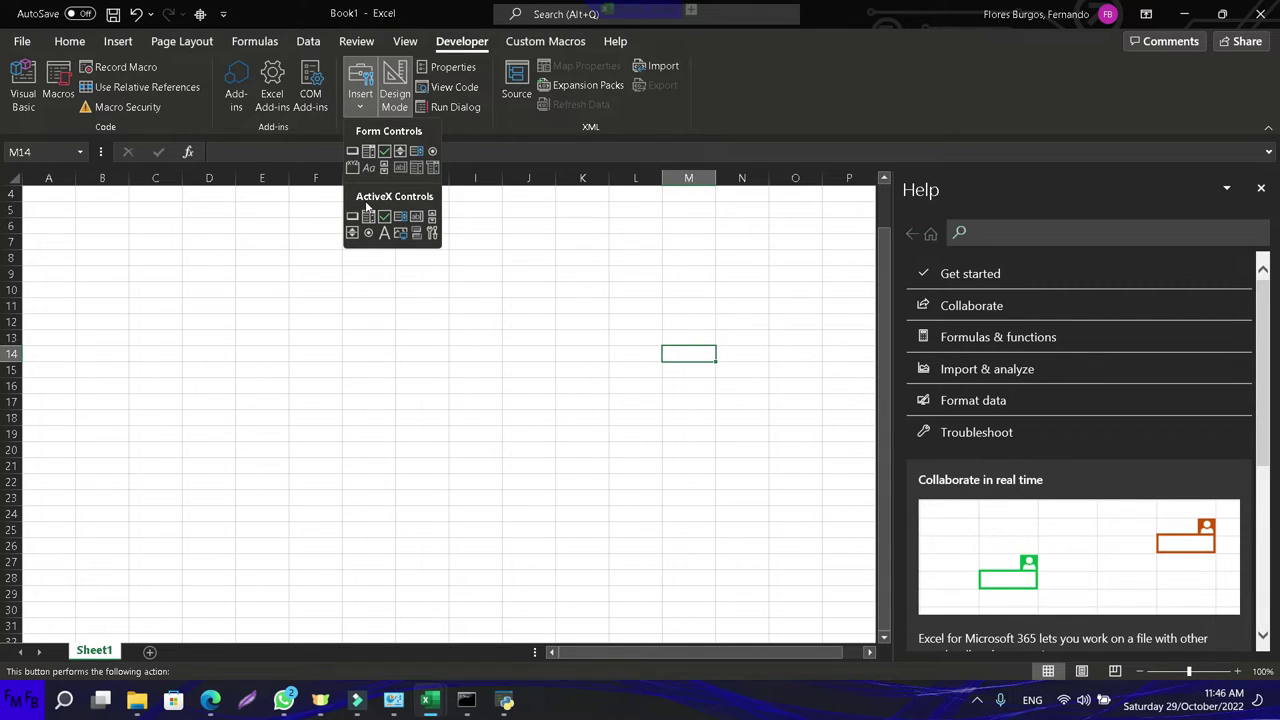
left_click(353, 215)
mouse_move(324, 232)
left_mouse_down()
mouse_move(445, 279)
mouse_move(509, 266)
left_mouse_up()
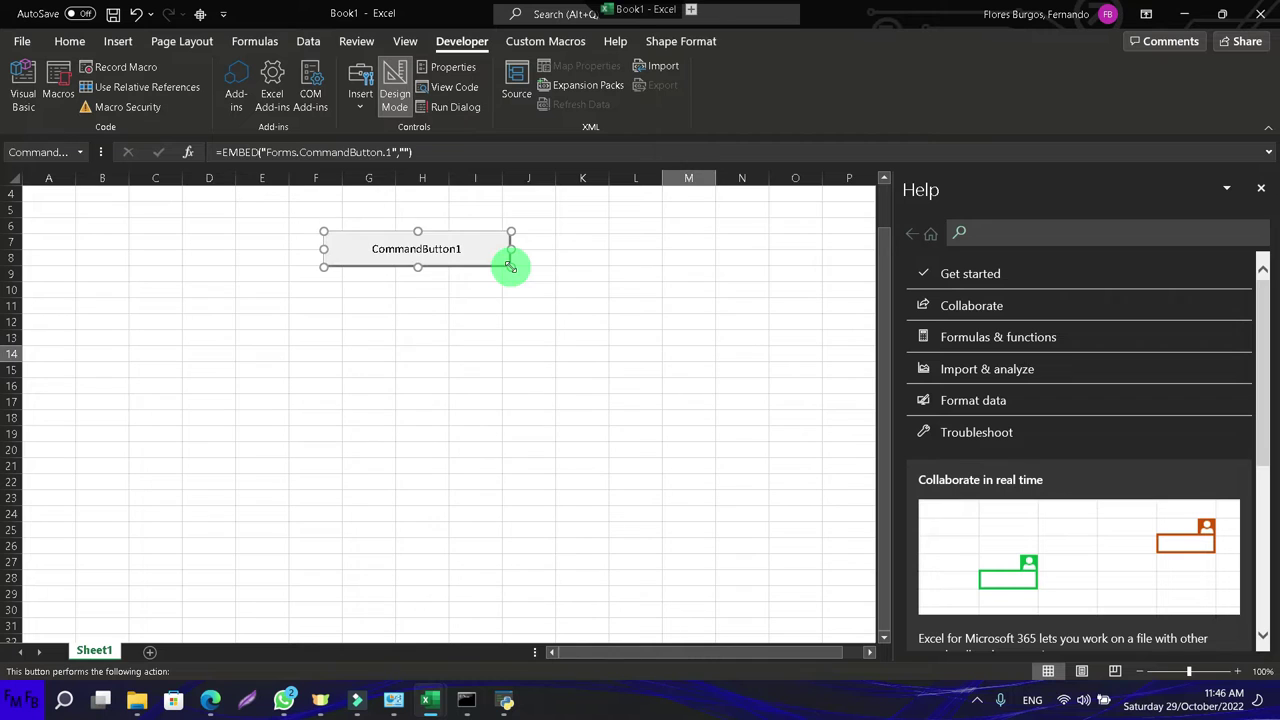
Draw an ActiveX label box below the button in rows 10–13.
left_click(360, 95)
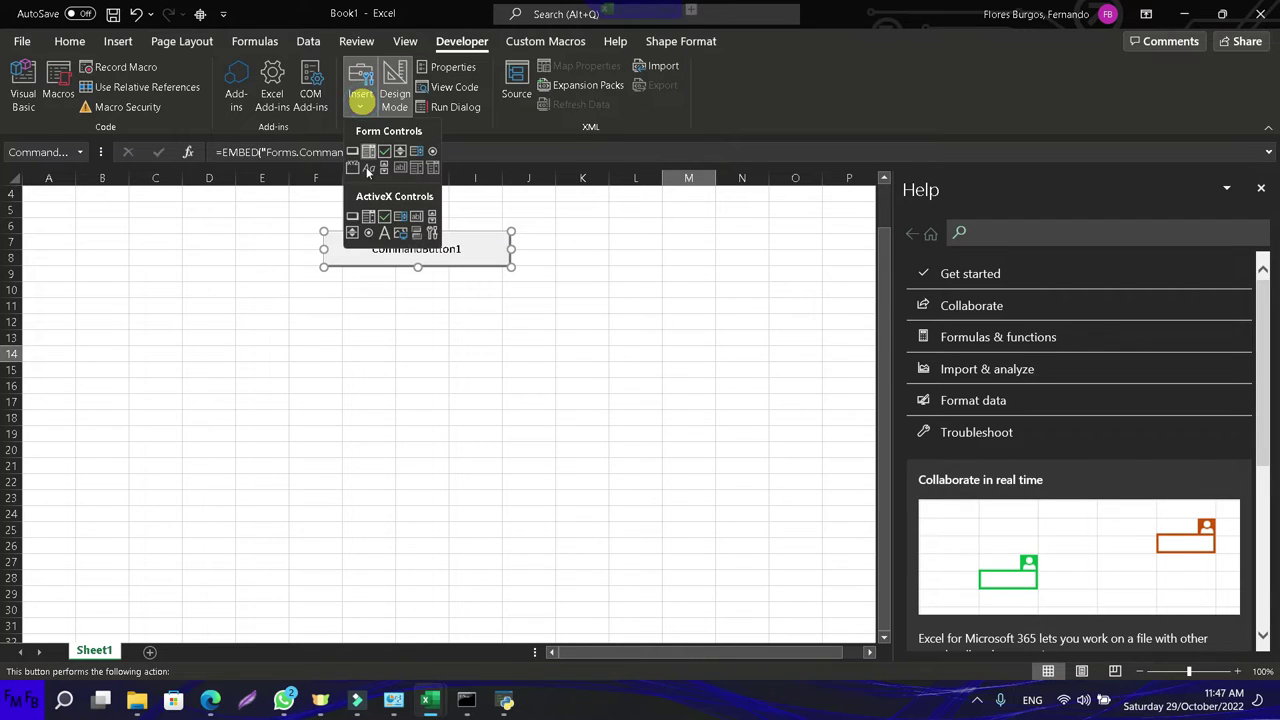
left_click(359, 216)
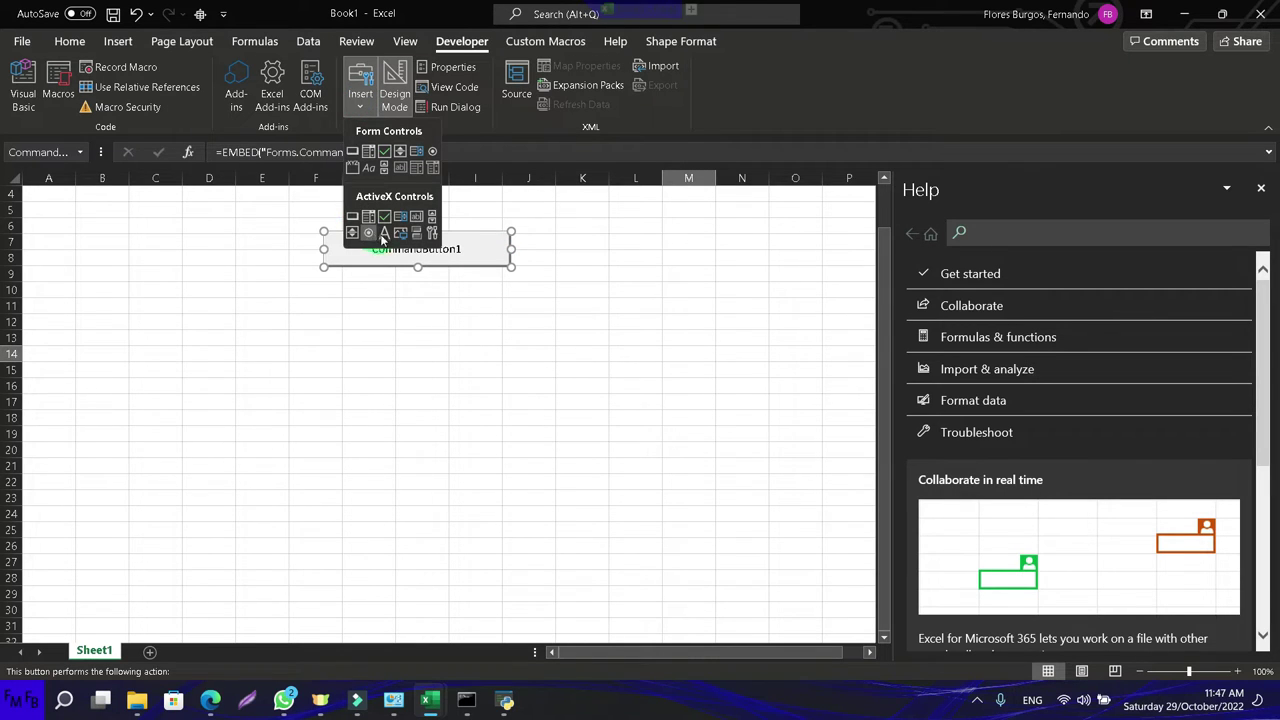
mouse_move(229, 283)
left_mouse_down()
mouse_move(373, 311)
mouse_move(445, 348)
left_mouse_up()
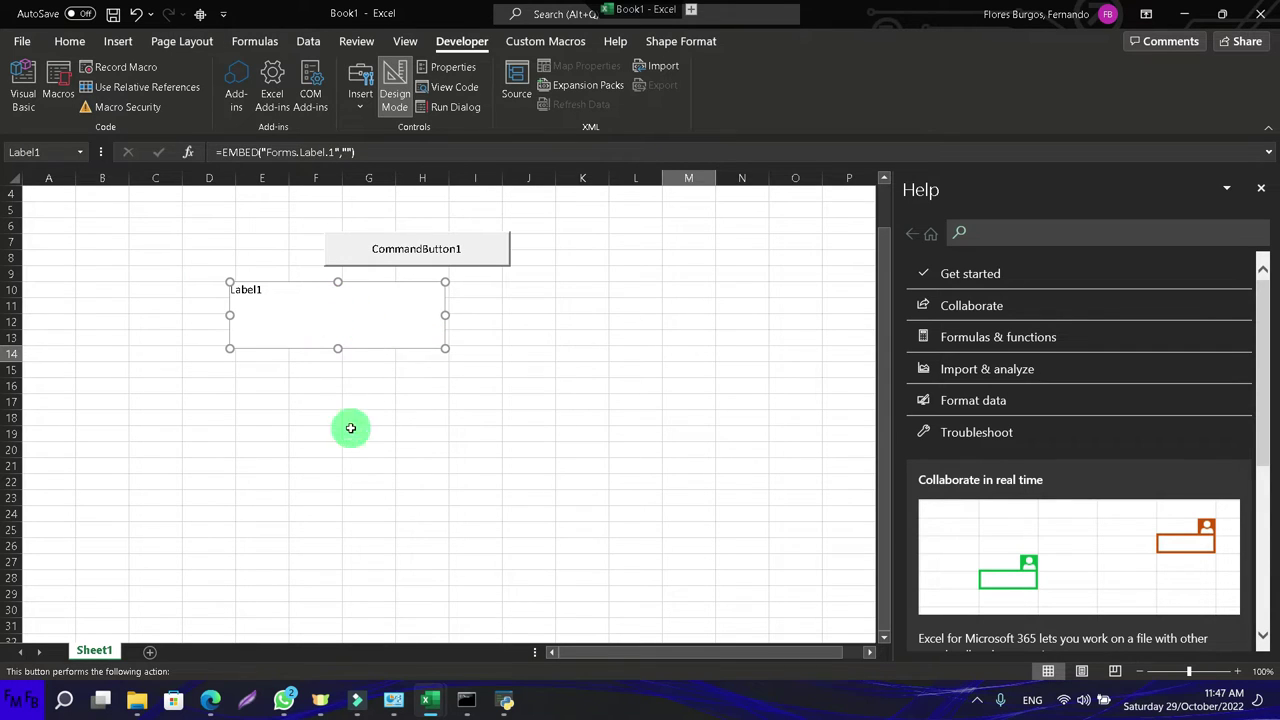
Change Label1's (Name) property to lbl in its Properties window.
right_click(296, 336)
mouse_move(342, 517)
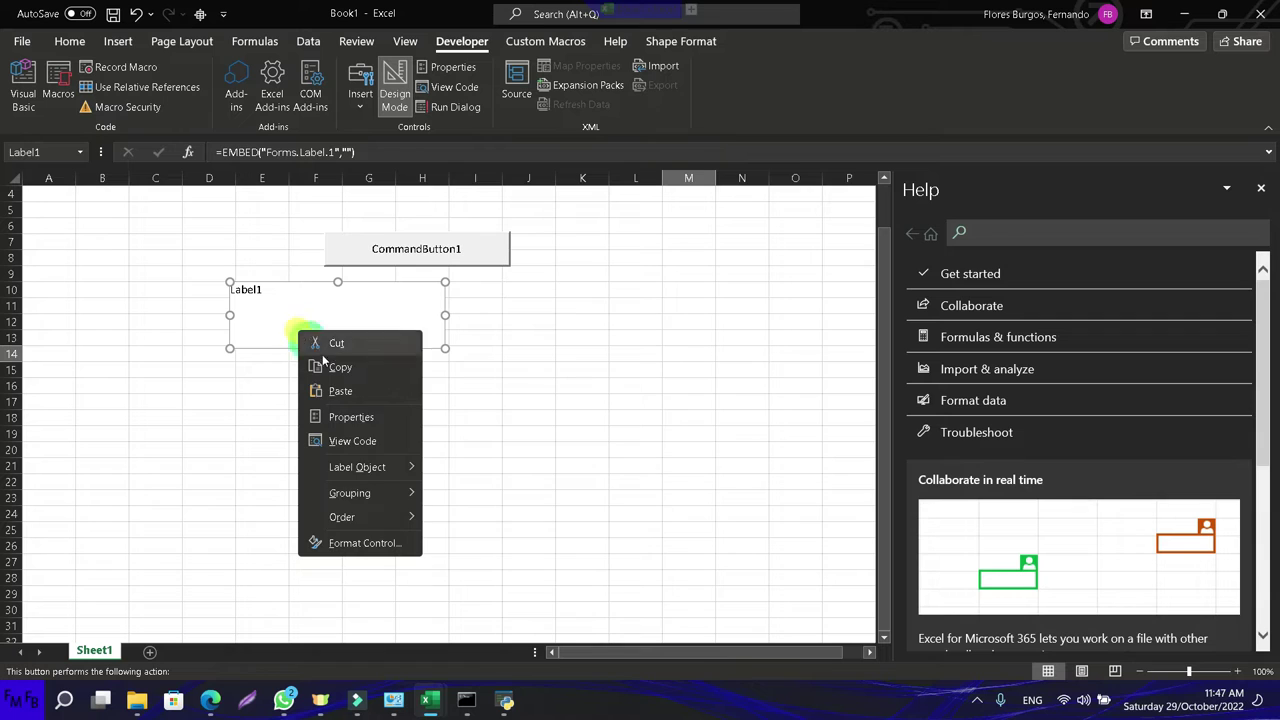
left_click(350, 418)
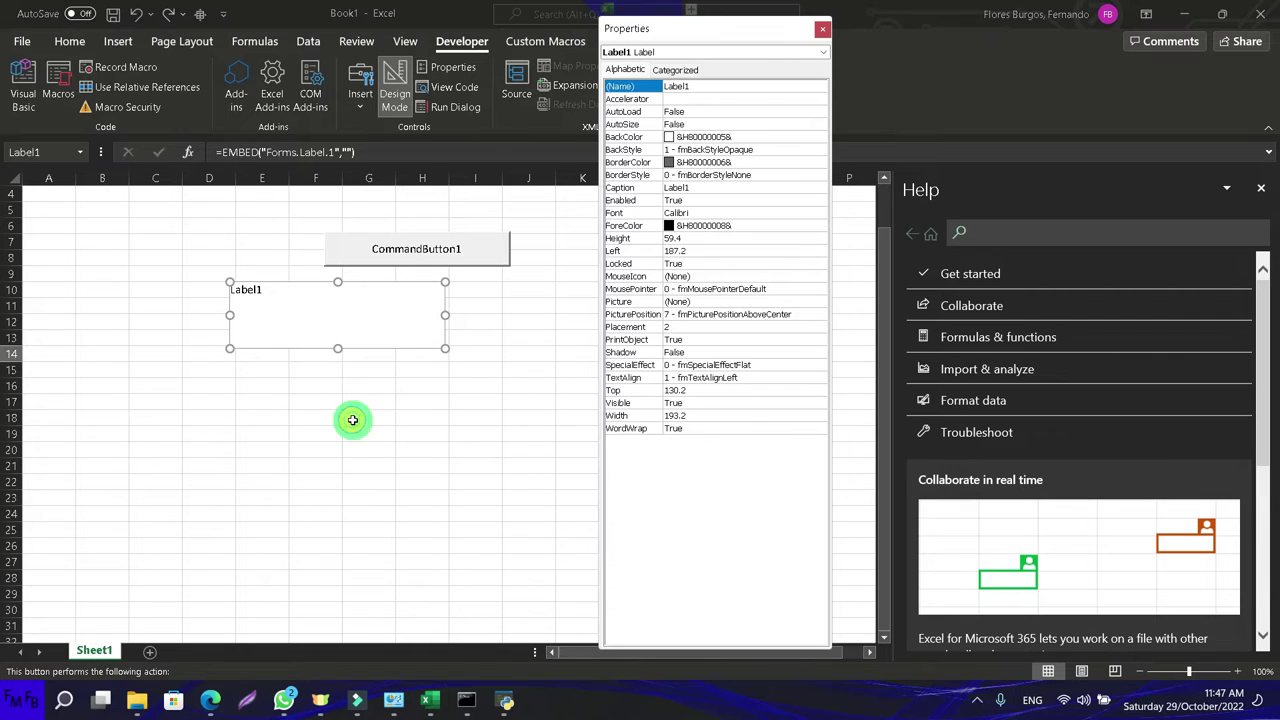
left_click(682, 86)
type("lbl")
key("Return")
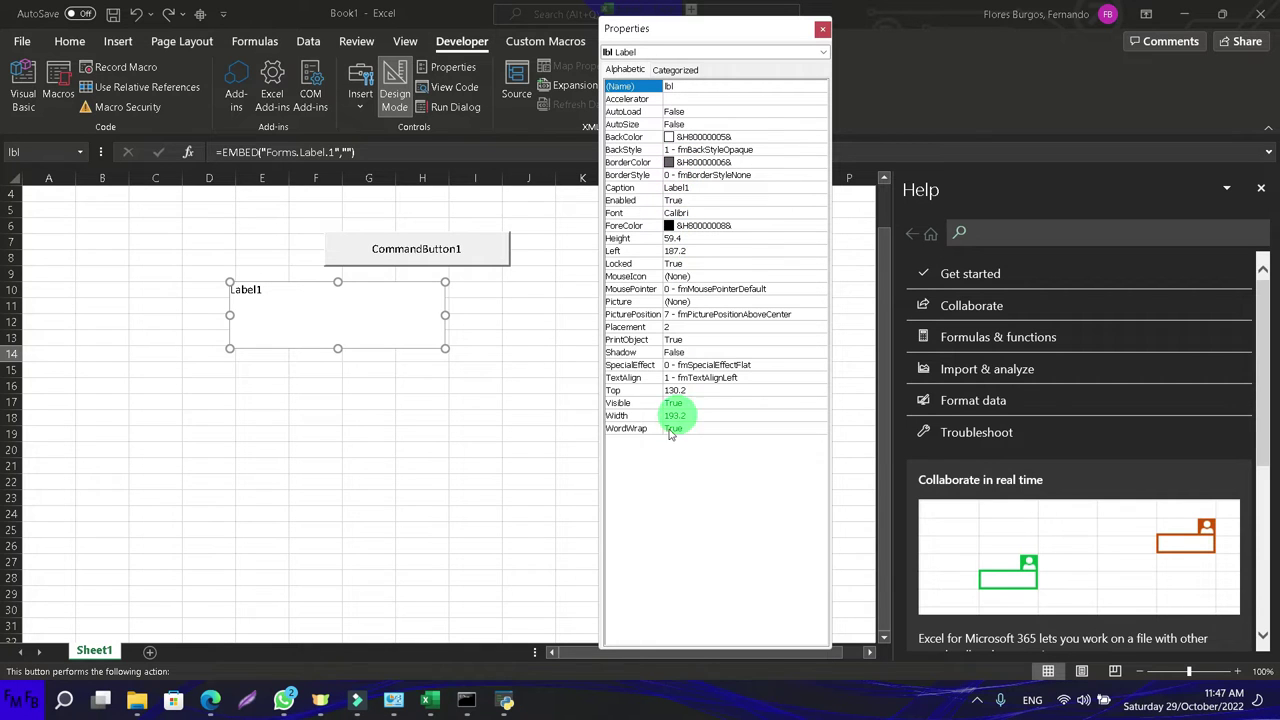
mouse_move(429, 701)
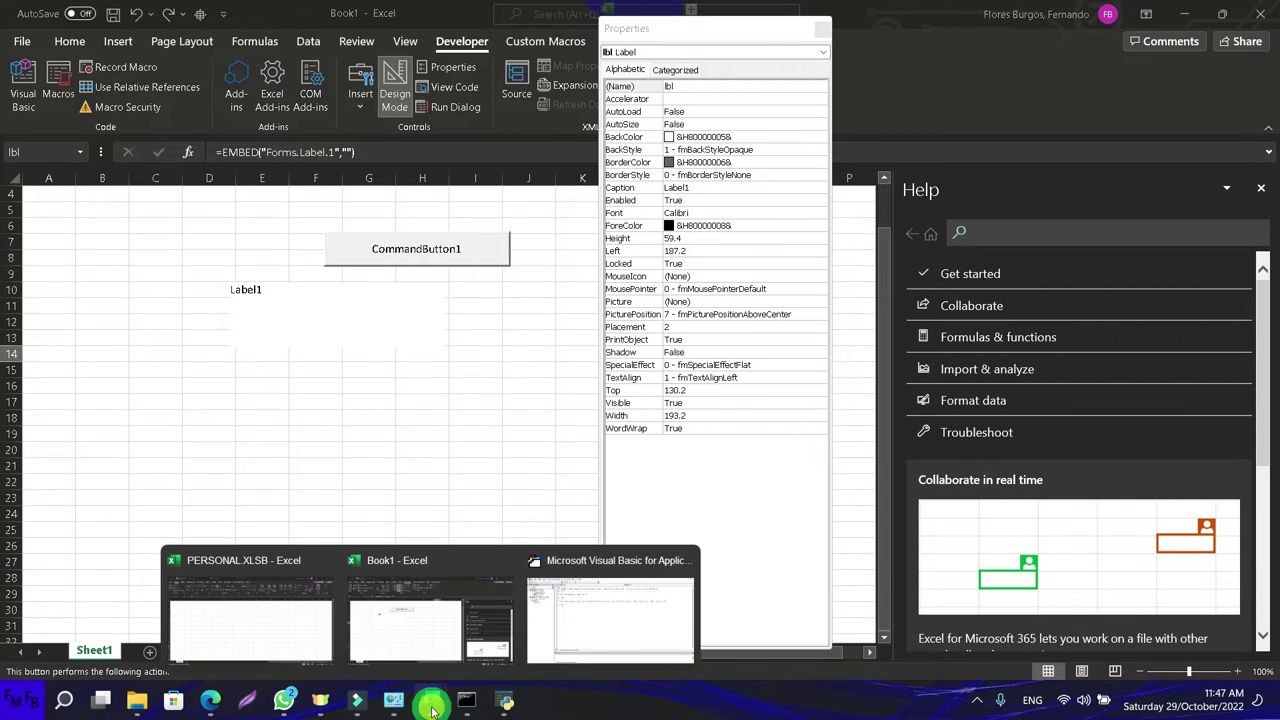
Open CommandButton1's code and add a MouseMove handler for it.
left_click(575, 620)
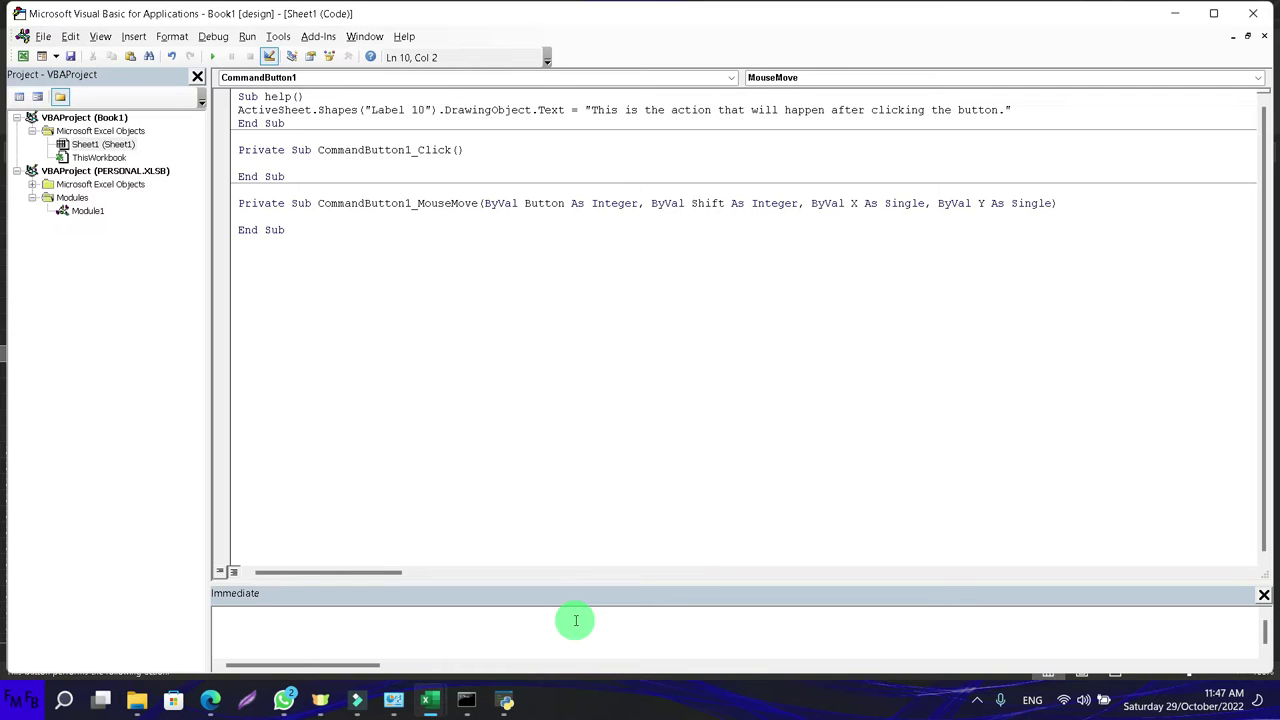
key("alt+F11")
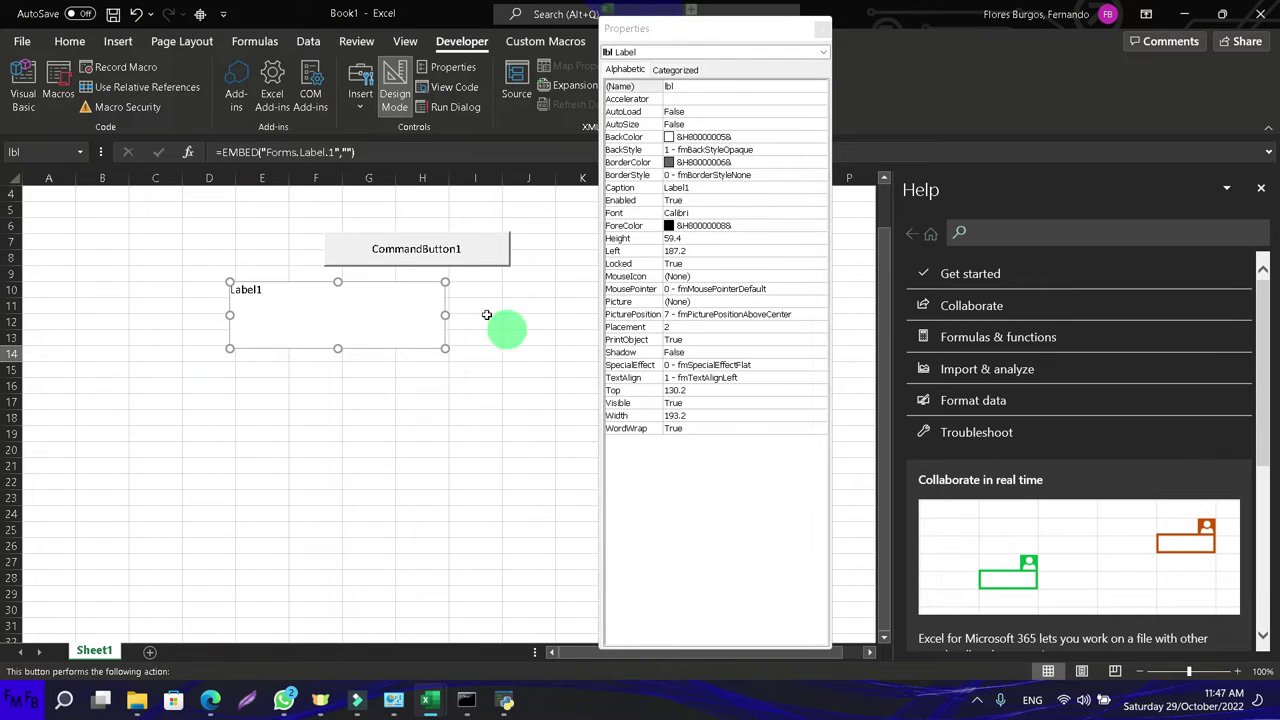
double_click(500, 248)
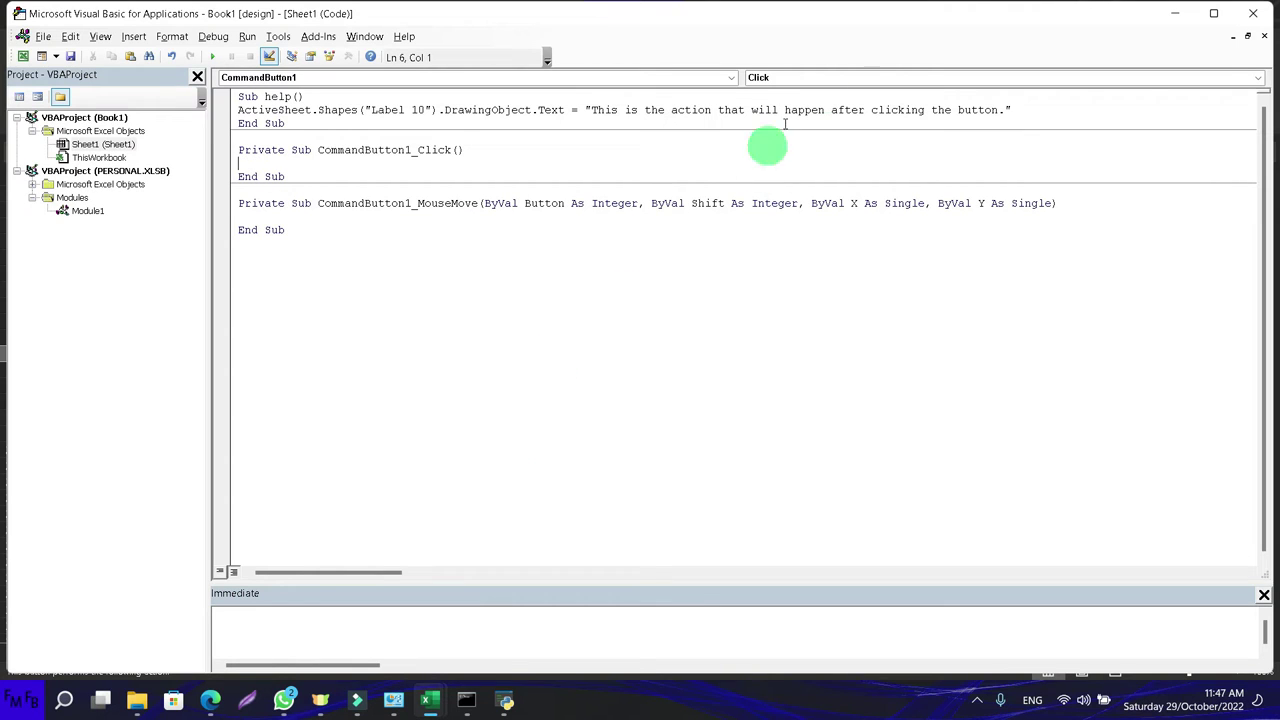
left_click(1251, 78)
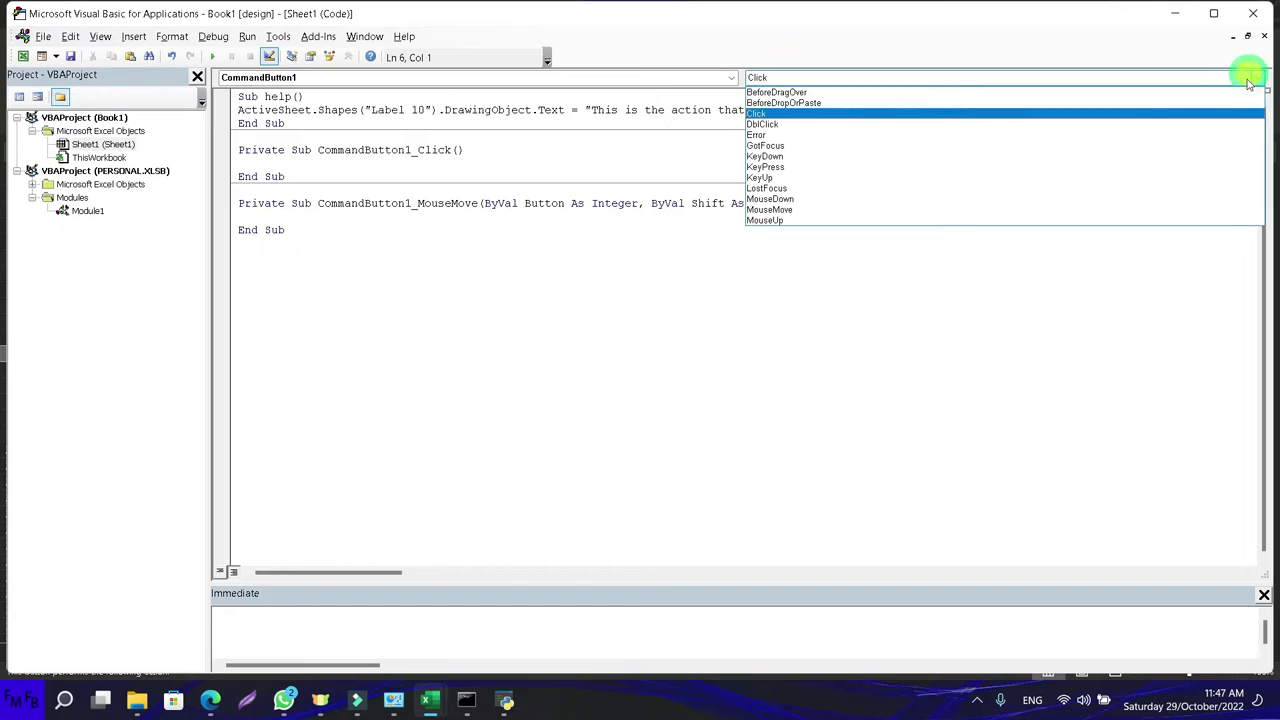
left_click(1076, 209)
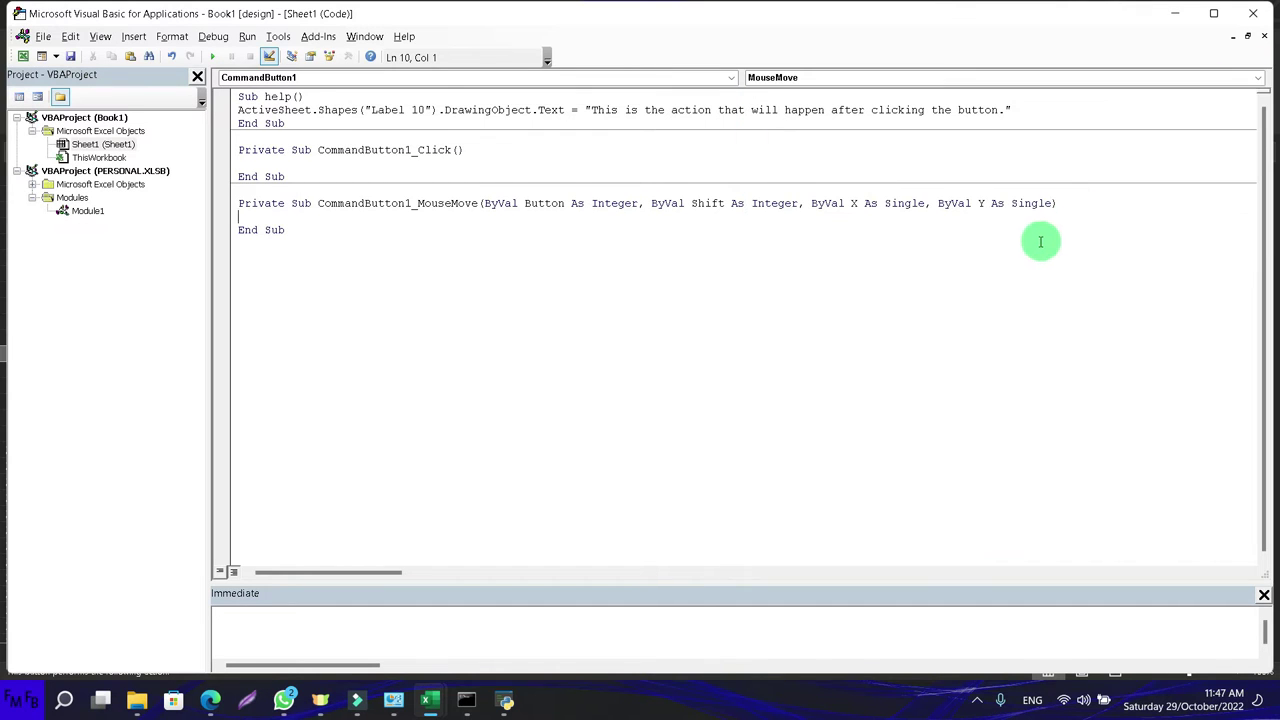
Delete all code in Sheet1's module and return to Excel.
left_click(512, 248)
key("ctrl+a")
key("Delete")
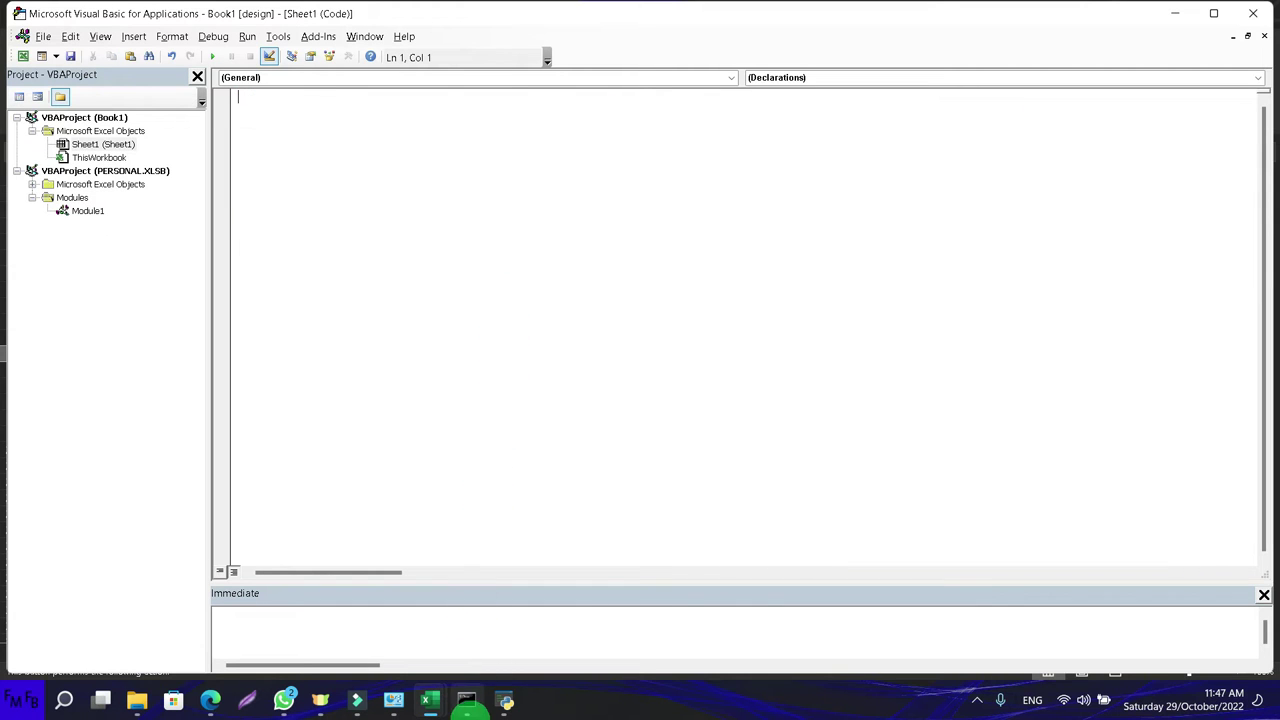
key("alt+F11")
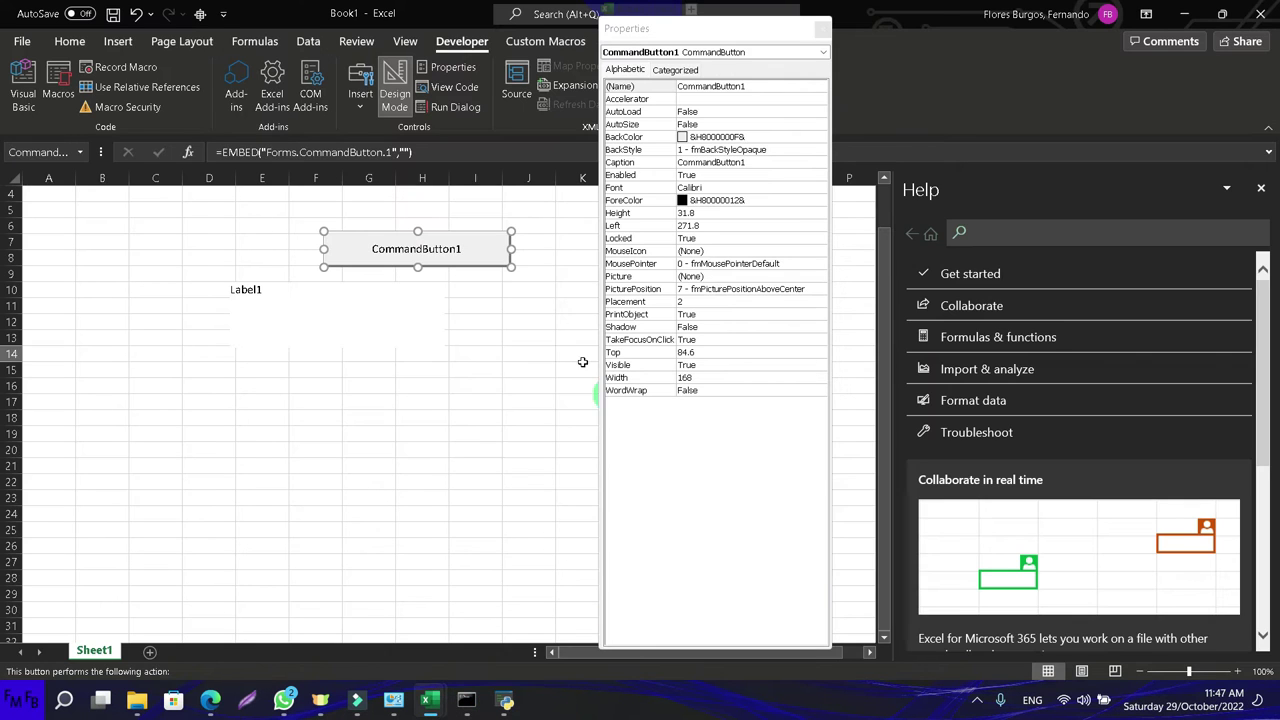
Write CommandButton1_MouseMove setting lbl.Caption to "This will happen if you click this button".
double_click(479, 260)
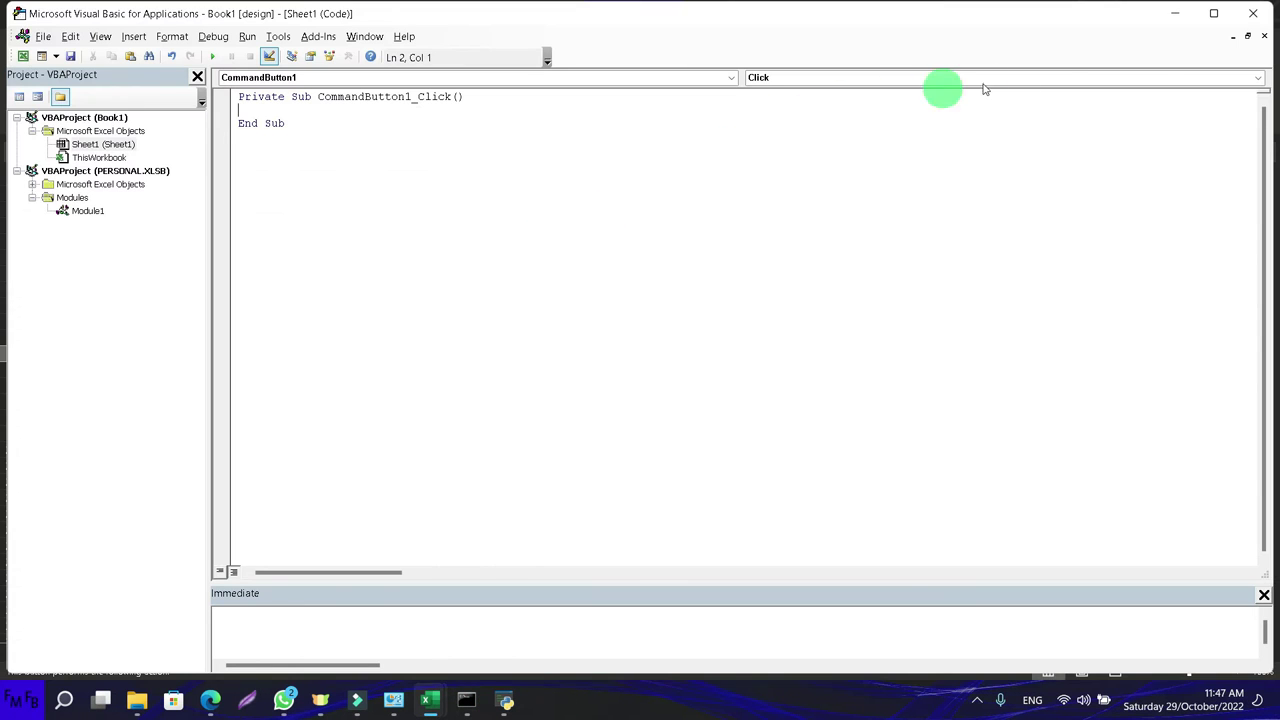
left_click(1257, 78)
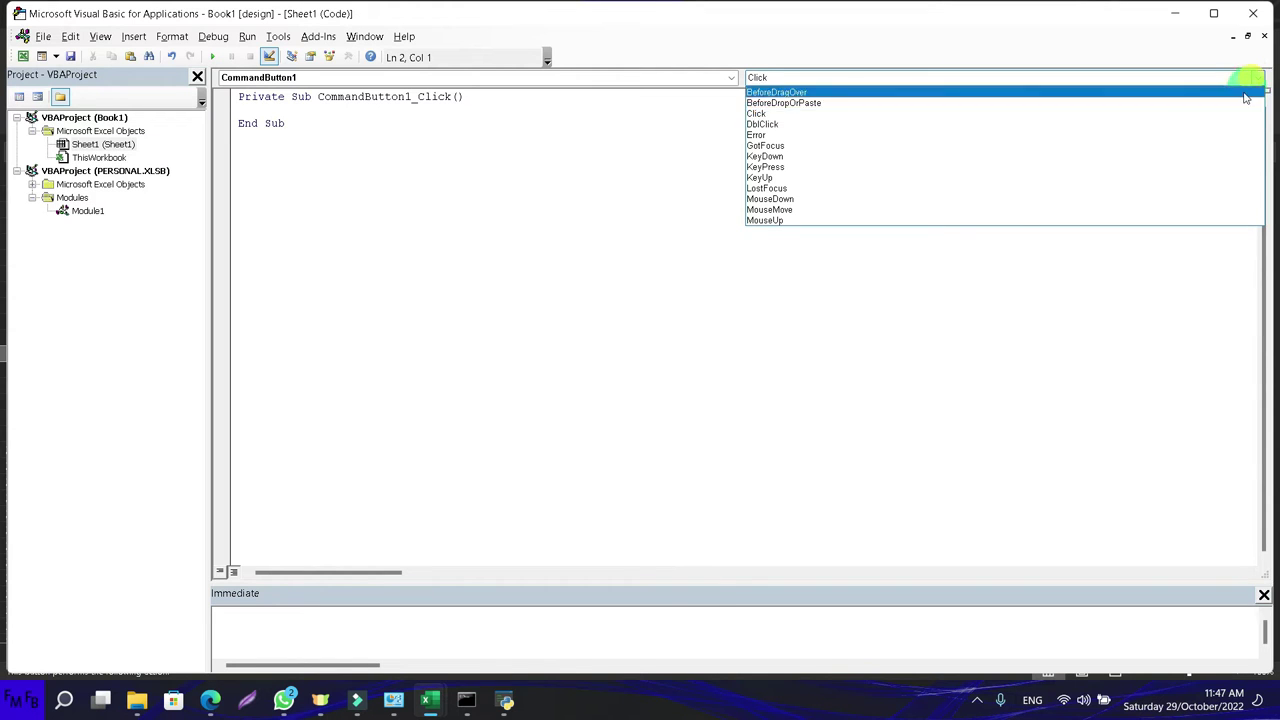
left_click(1051, 213)
type("lbl")
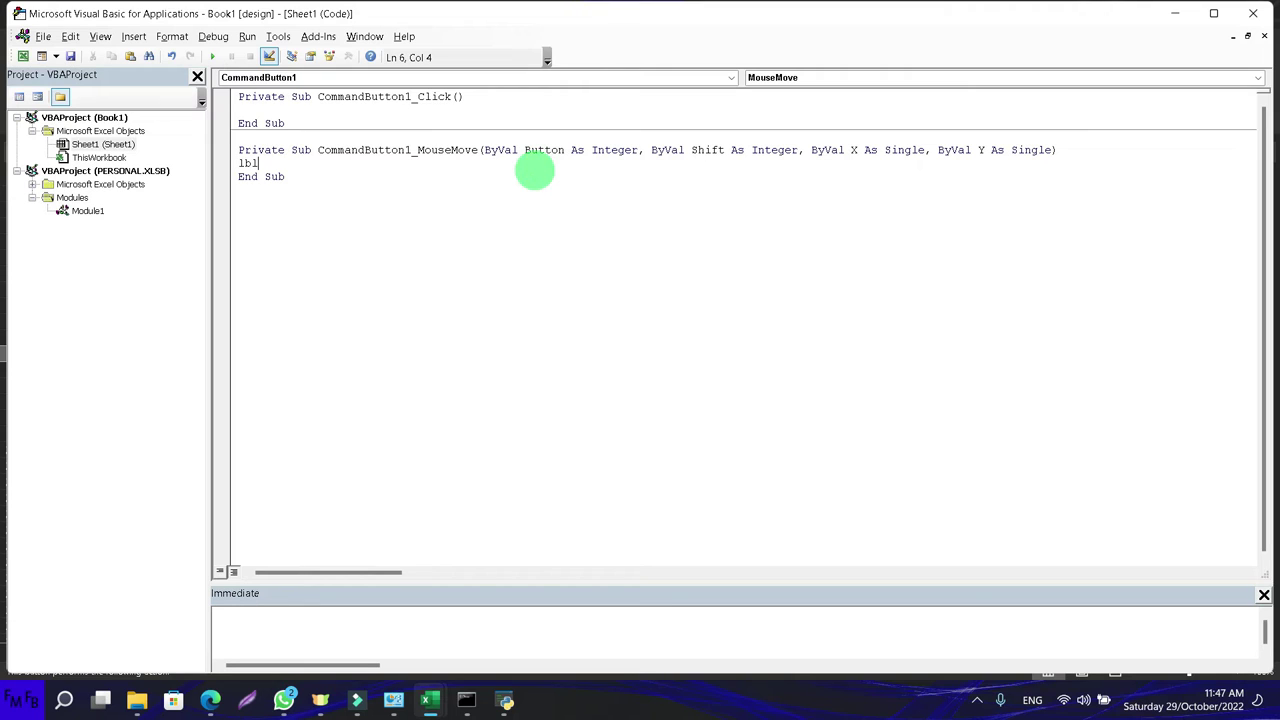
type(".ca")
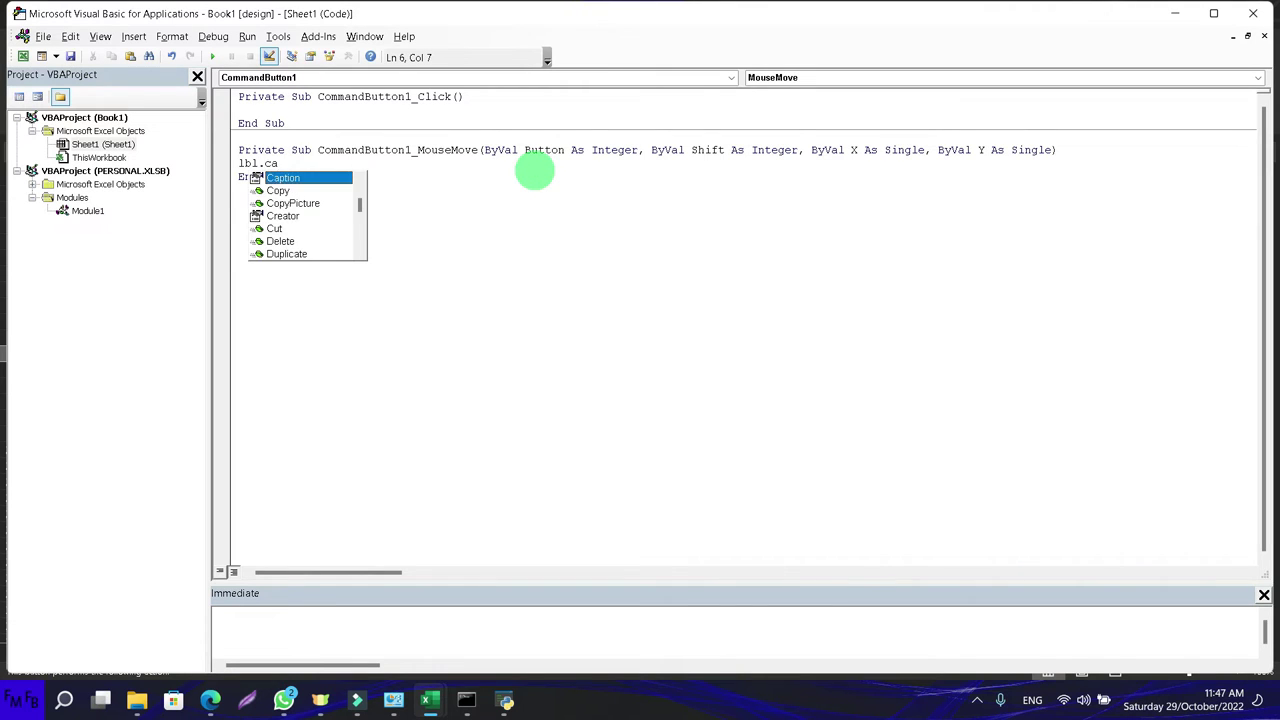
key("Tab")
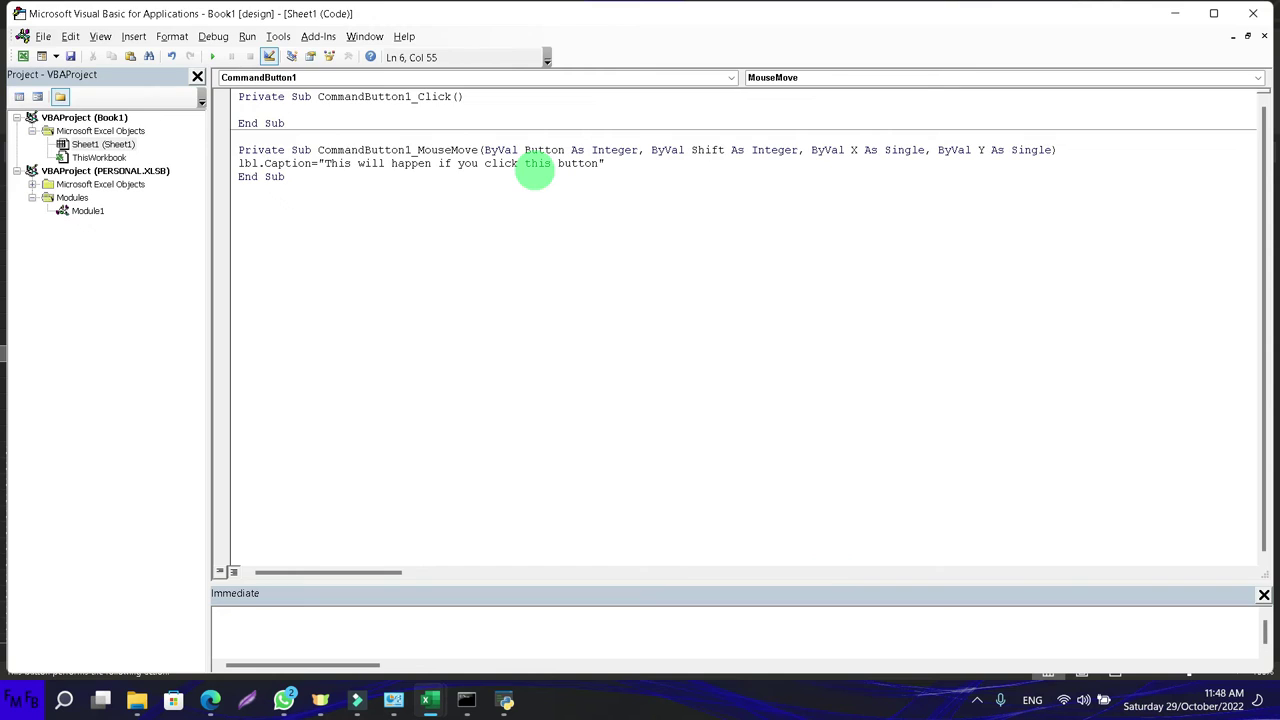
key("alt+F11")
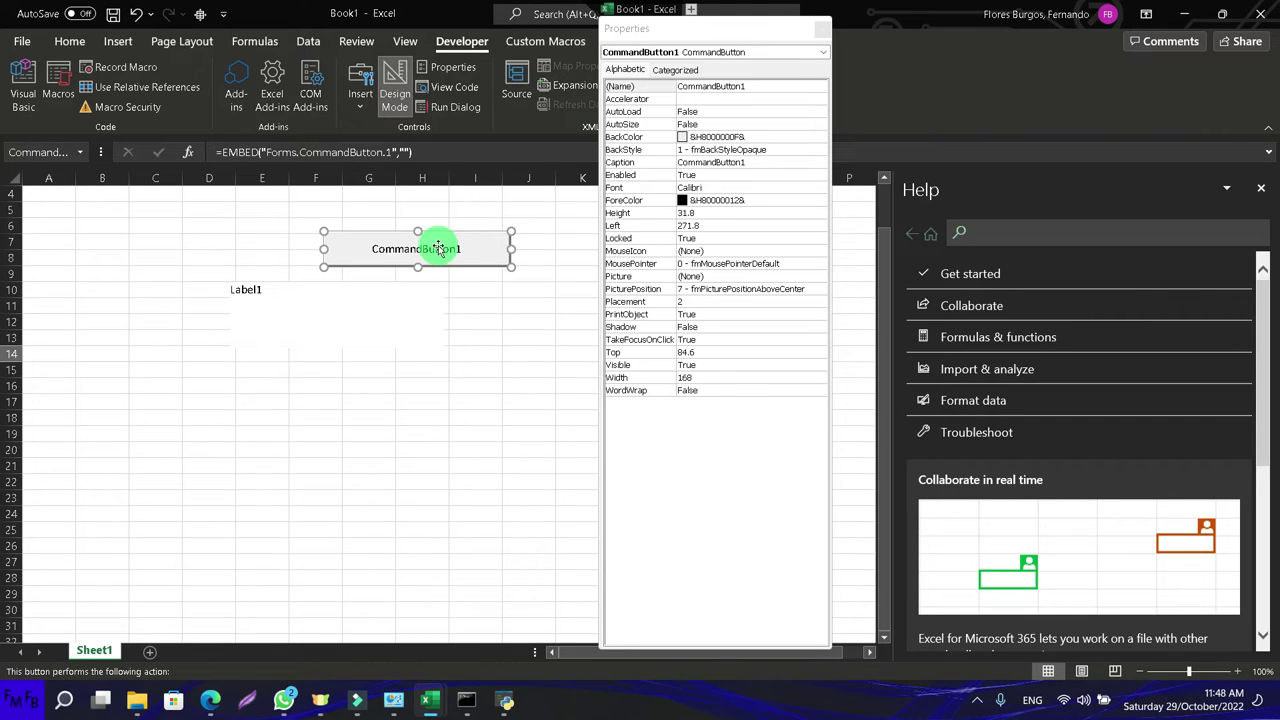
Turn off Design Mode, test the button's label caption, and close the Properties window.
left_click(490, 307)
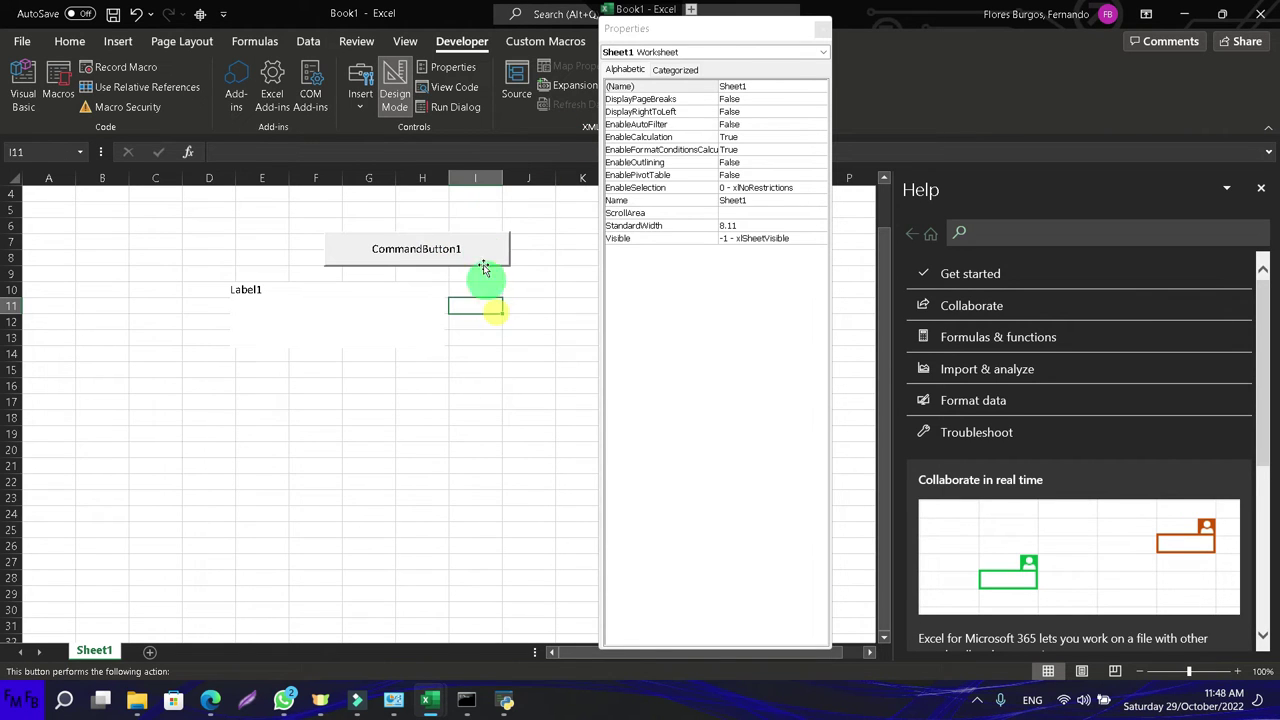
left_click(401, 103)
left_click(428, 246)
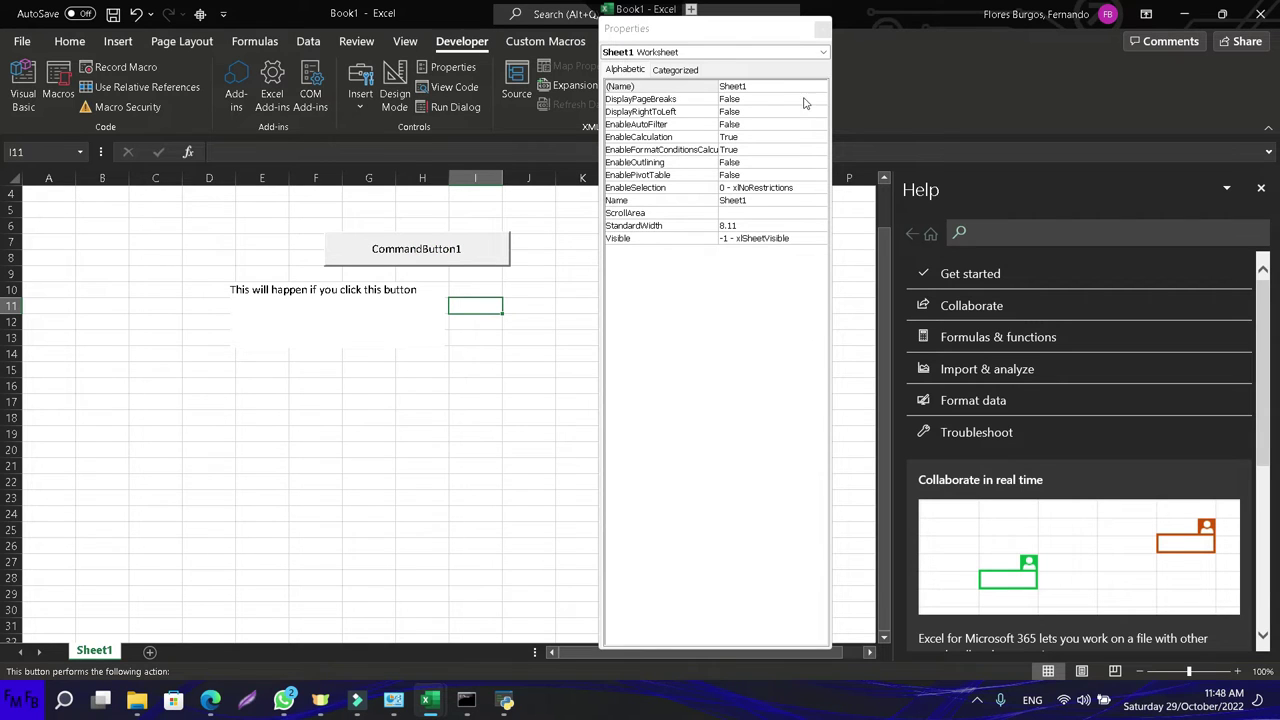
left_click(819, 30)
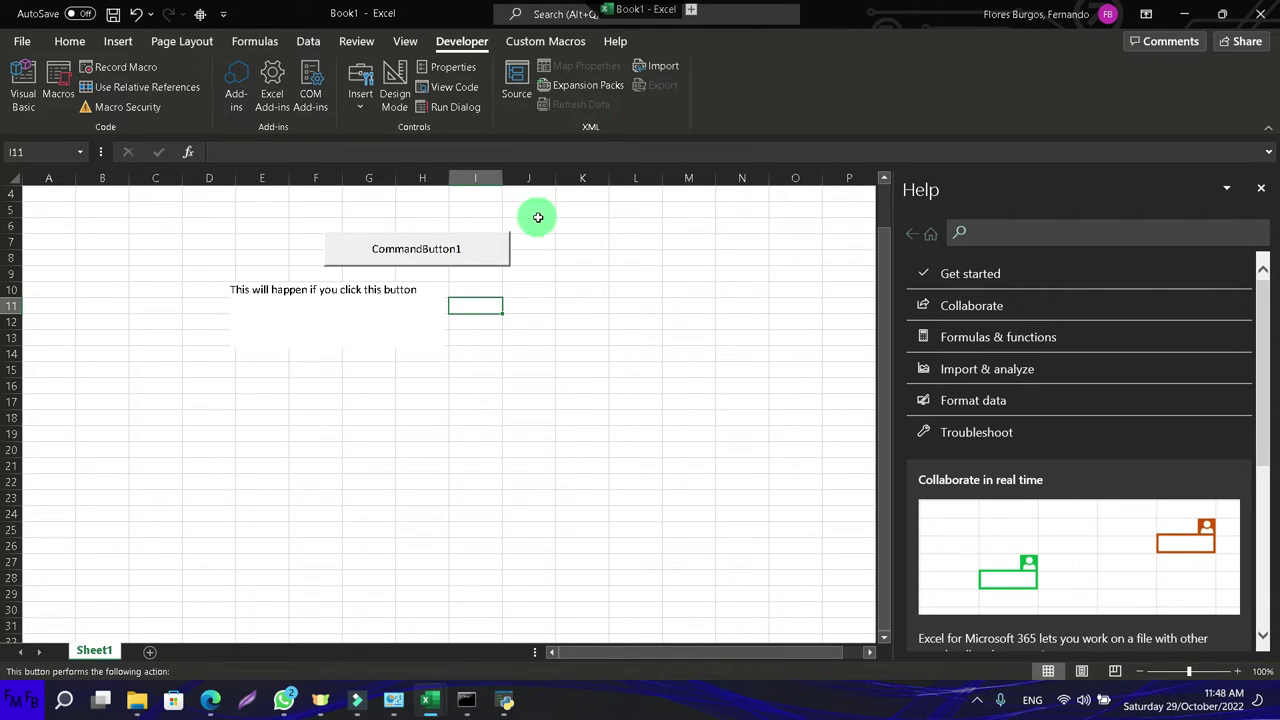
Draw a large ActiveX label covering the button over rows 6–13 and open its properties.
left_click(362, 96)
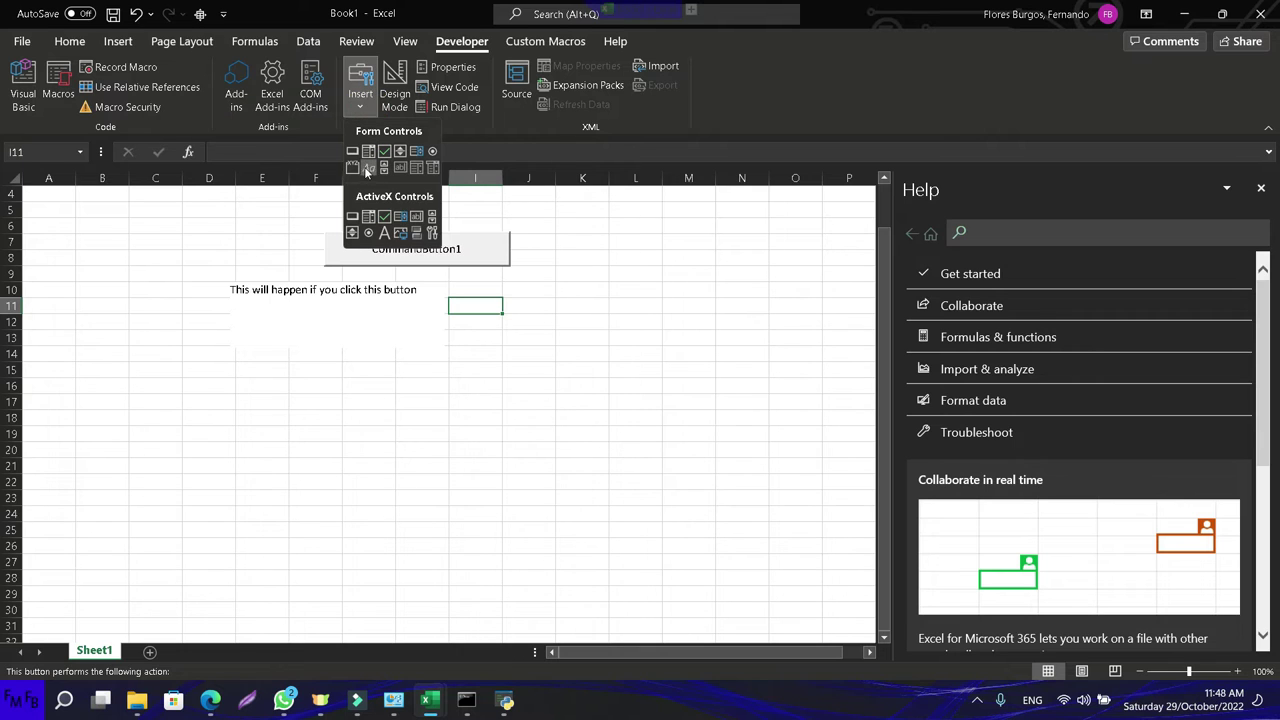
left_click(384, 222)
mouse_move(290, 215)
left_mouse_down()
mouse_move(548, 279)
mouse_move(632, 321)
left_mouse_up()
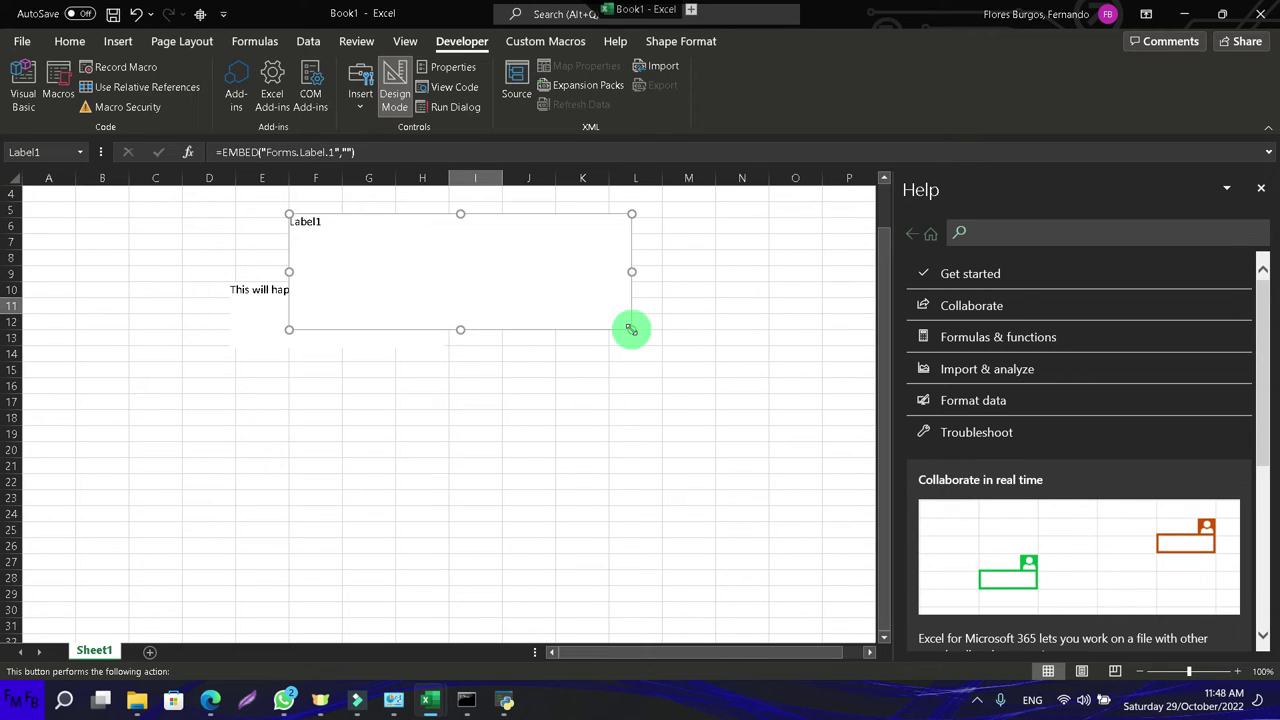
right_click(555, 284)
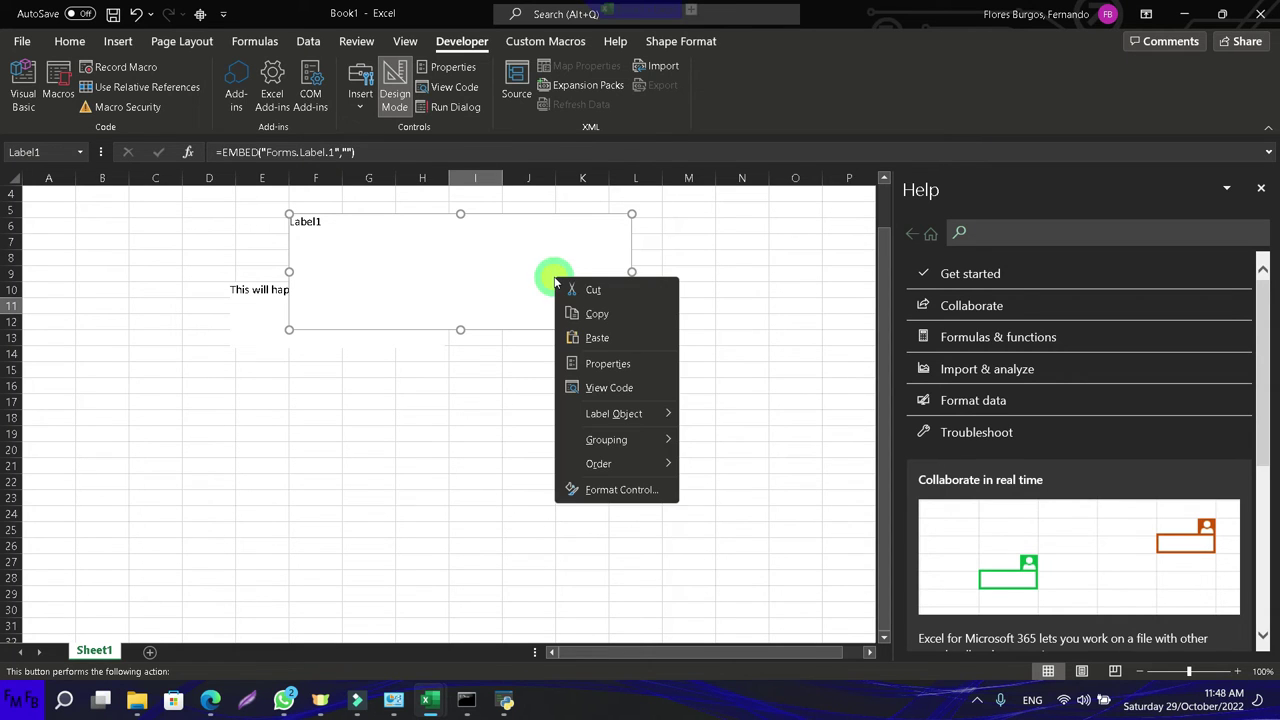
left_click(608, 363)
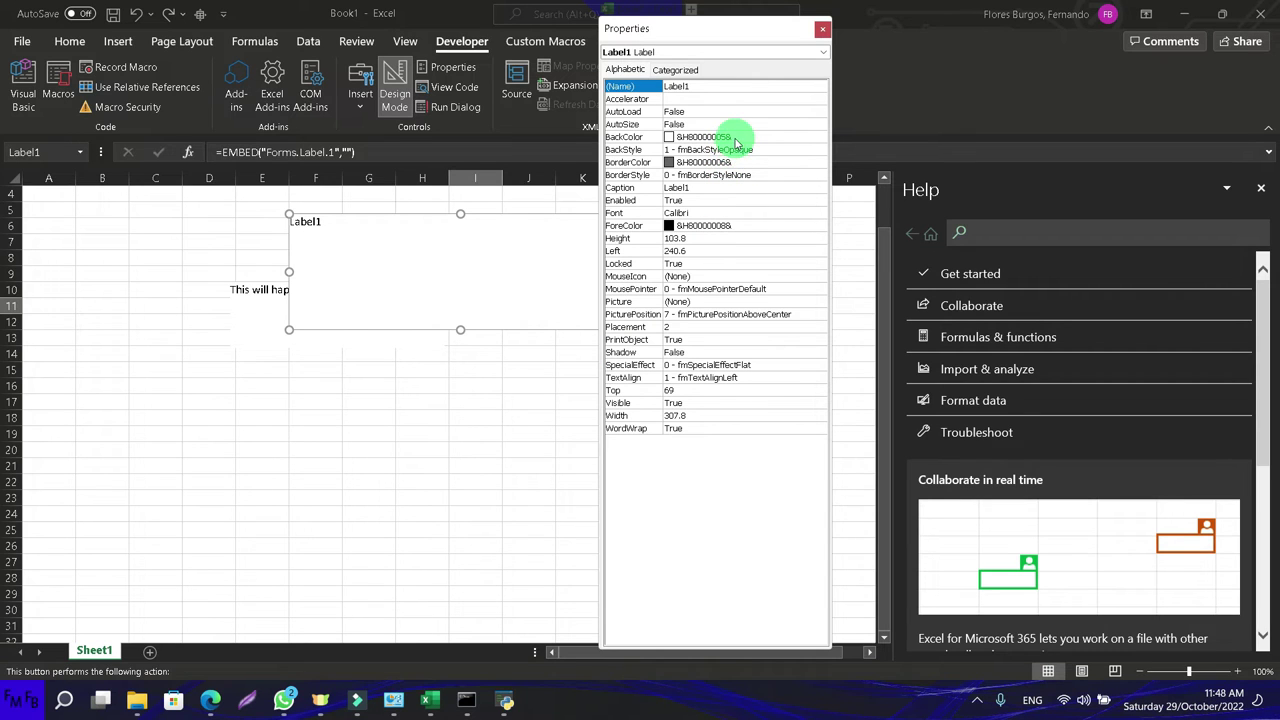
Try picking a BackColor swatch for the label, dismissing the invalid-value error.
left_click(735, 138)
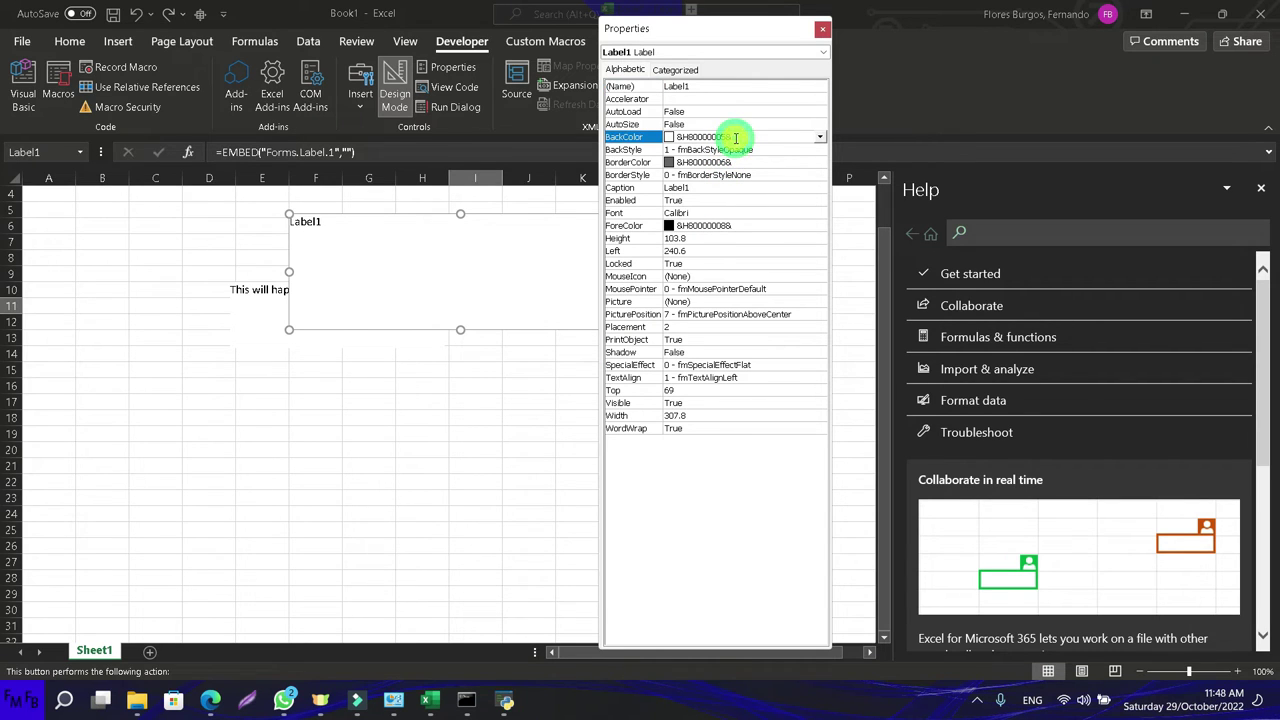
left_click(818, 138)
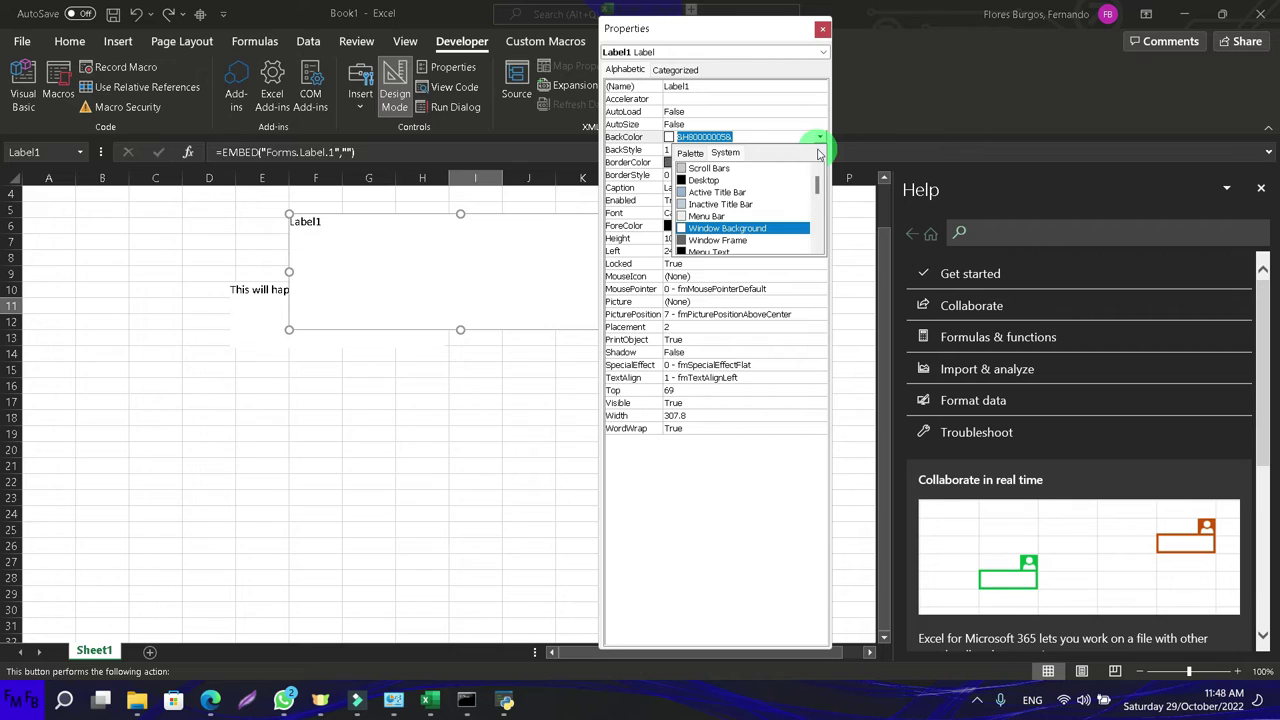
scroll(778, 206, "down", 2)
scroll(778, 208, "down", 2)
scroll(778, 210, "up", 1)
scroll(778, 212, "up", 3)
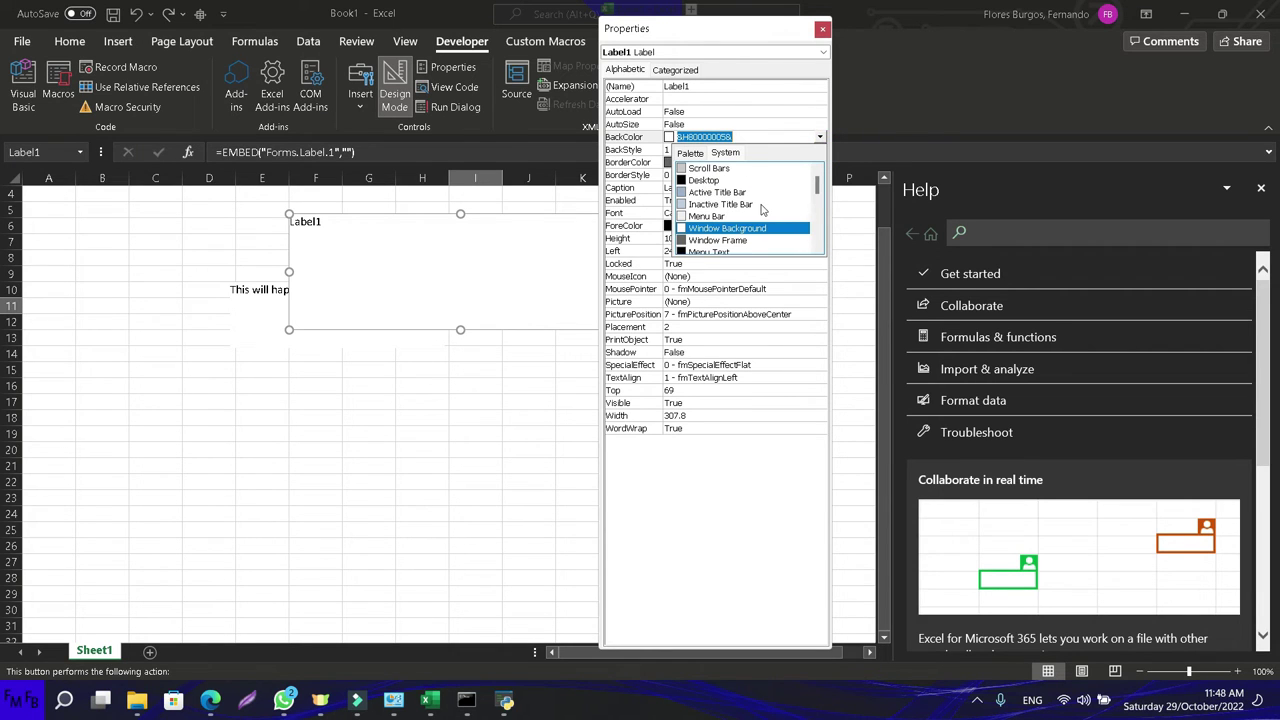
left_click(691, 153)
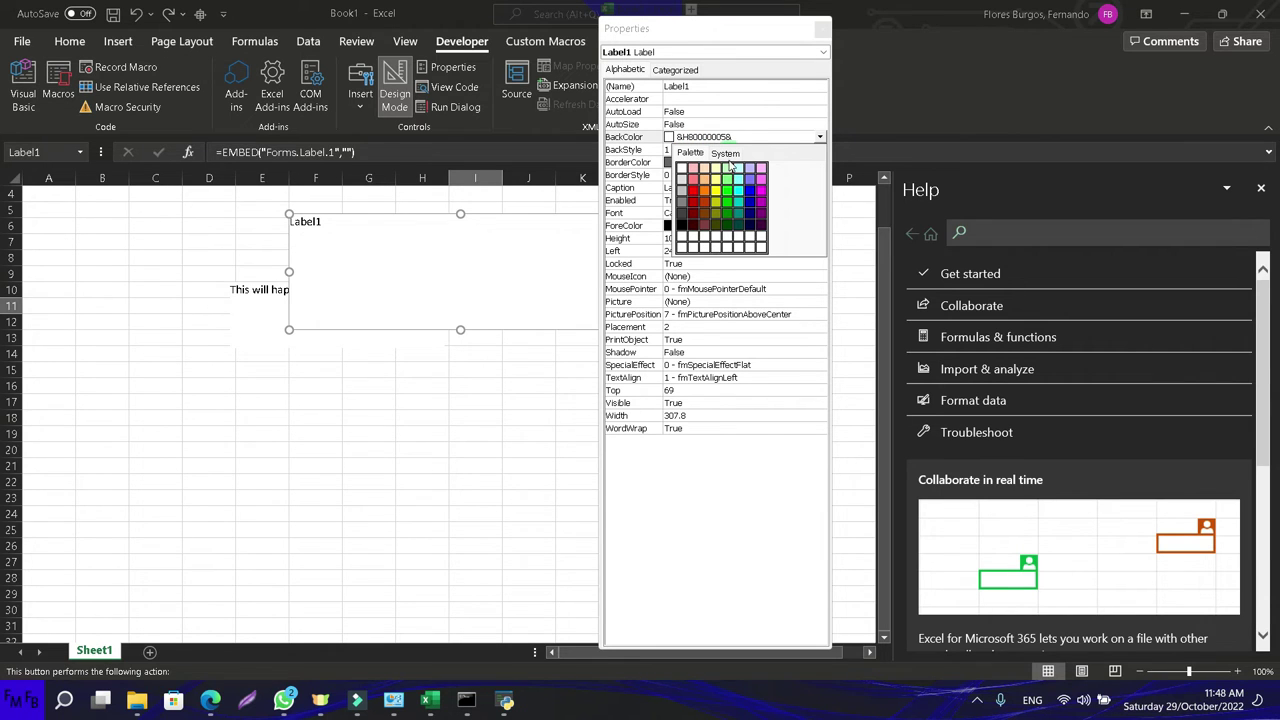
left_click(731, 166)
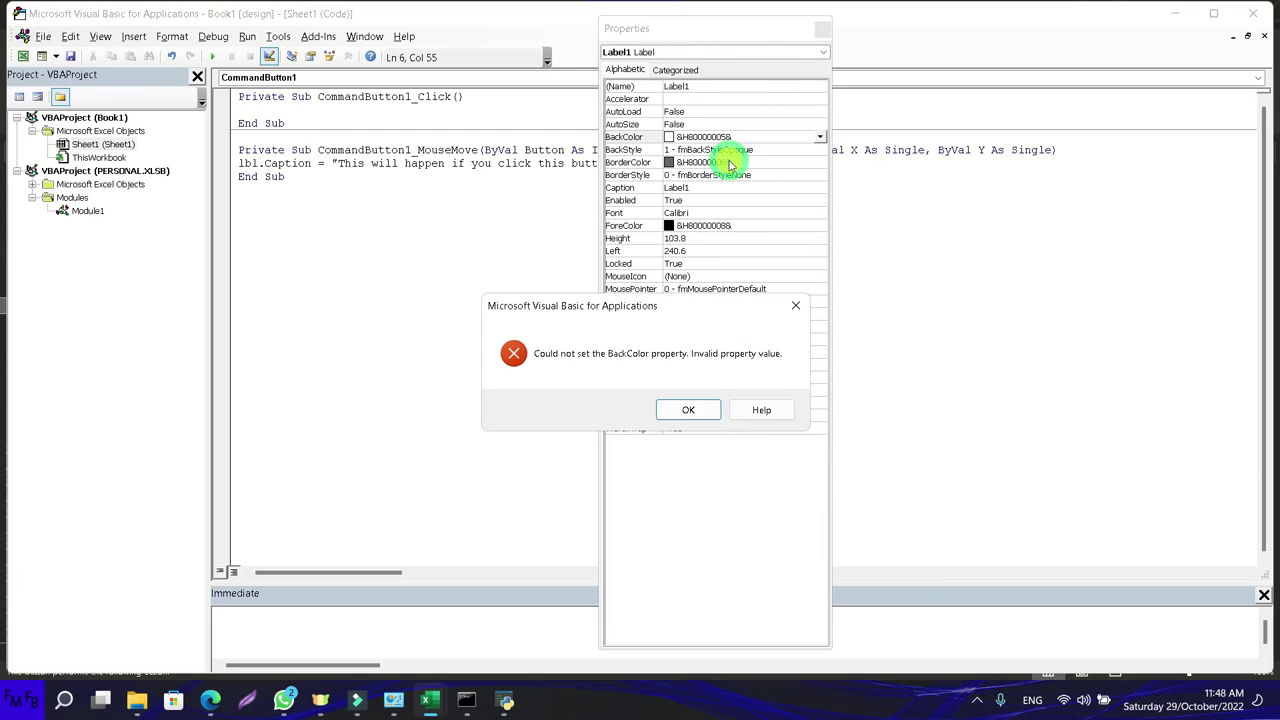
left_click(685, 411)
Set the label's BackStyle to 0 - fmBackStyleTransparent and close Properties.
left_click(778, 150)
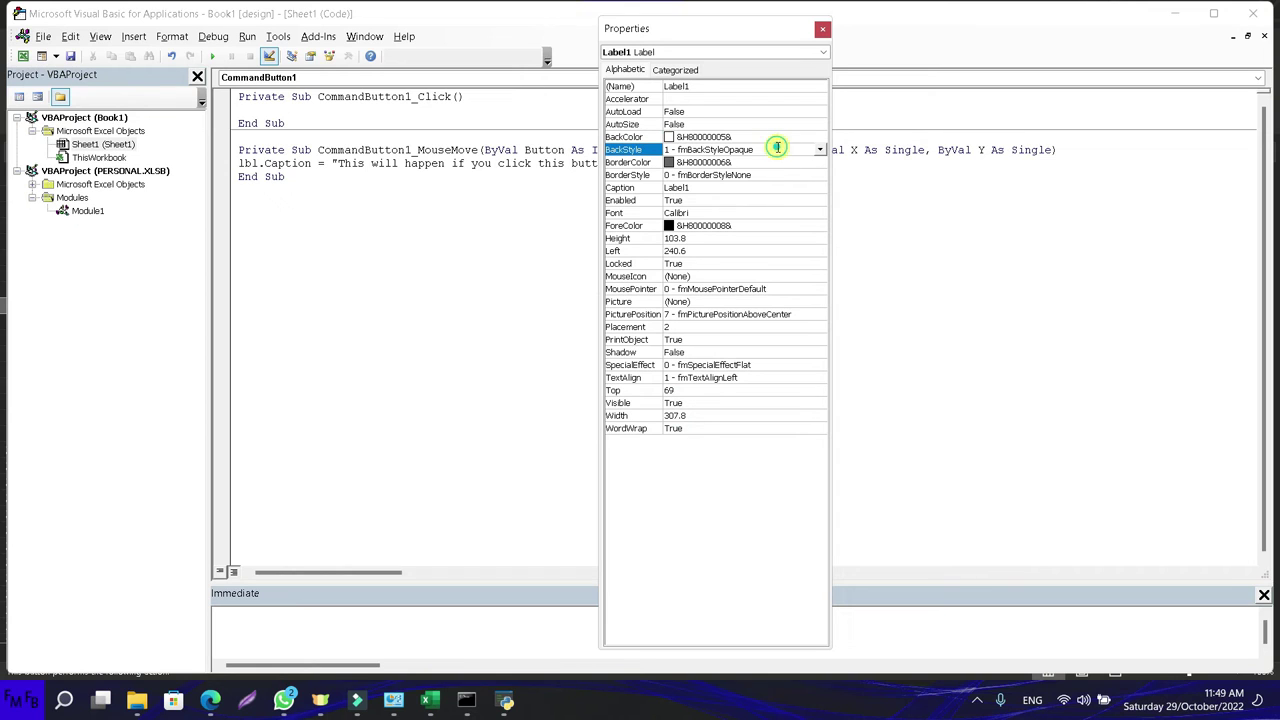
left_click(818, 150)
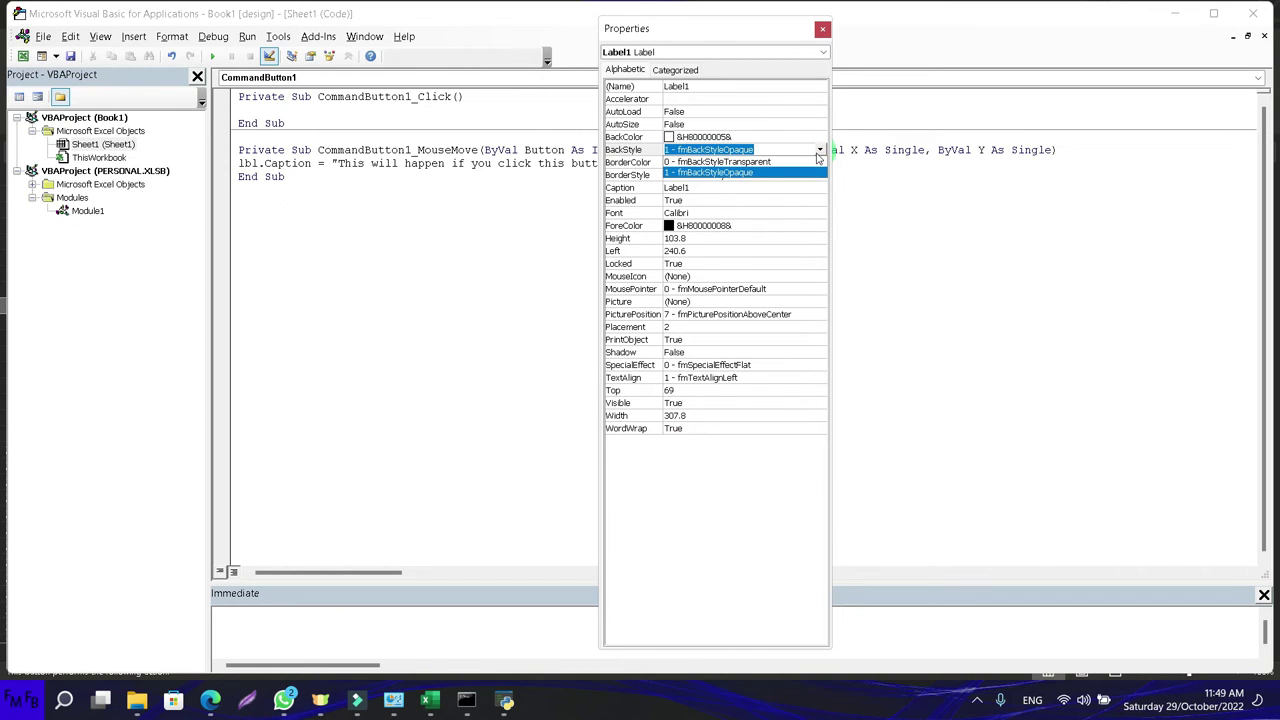
left_click(805, 162)
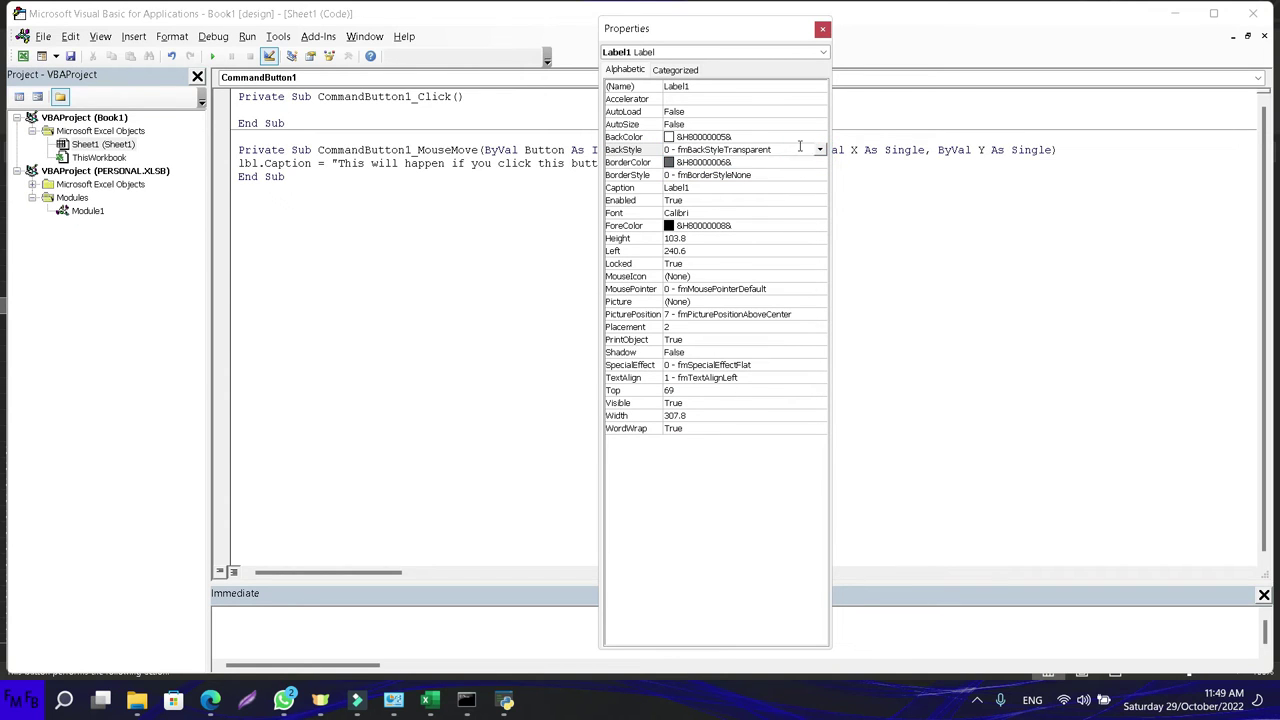
left_click(822, 30)
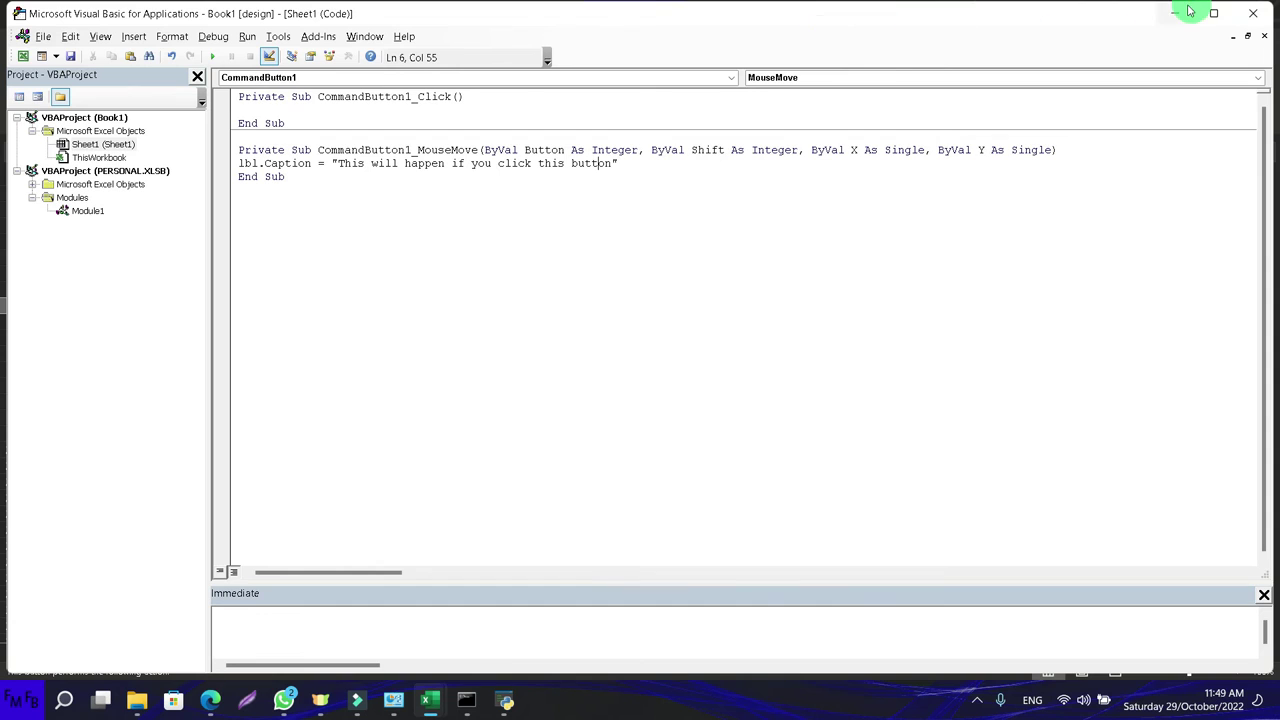
left_click(1175, 14)
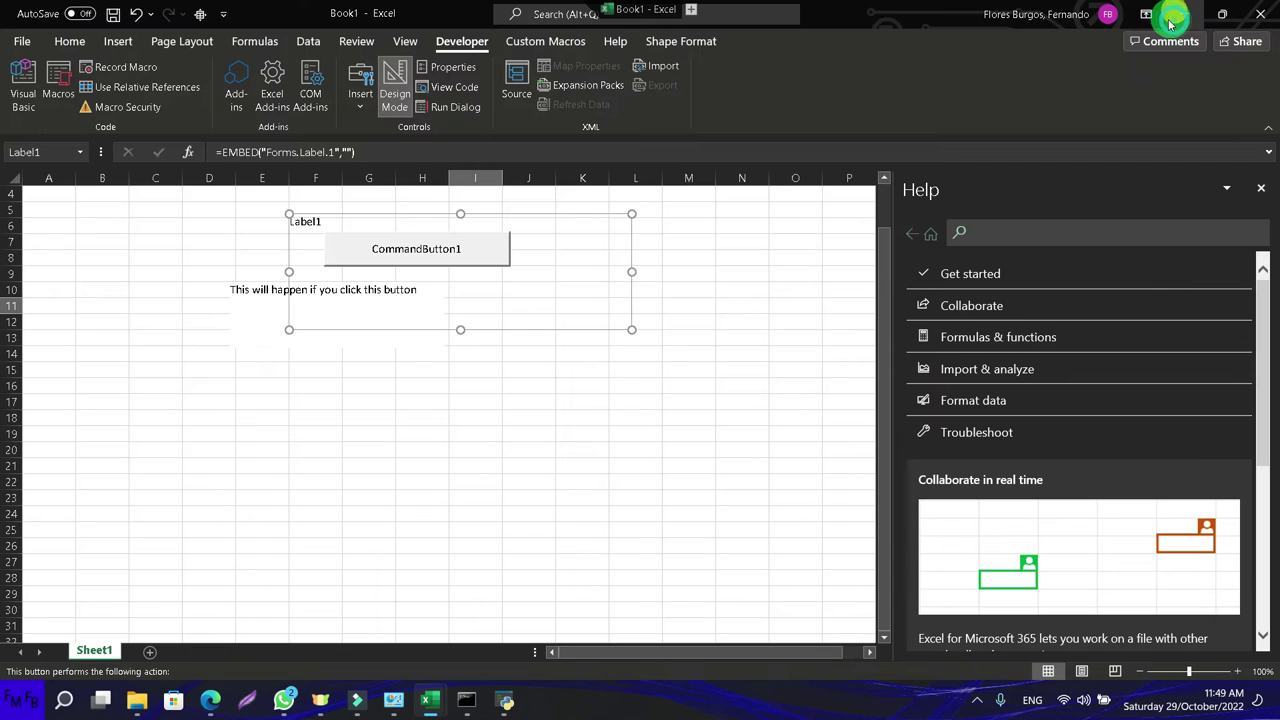
Select the transparent Label1 and highlight its name in the Name Box.
left_click(646, 372)
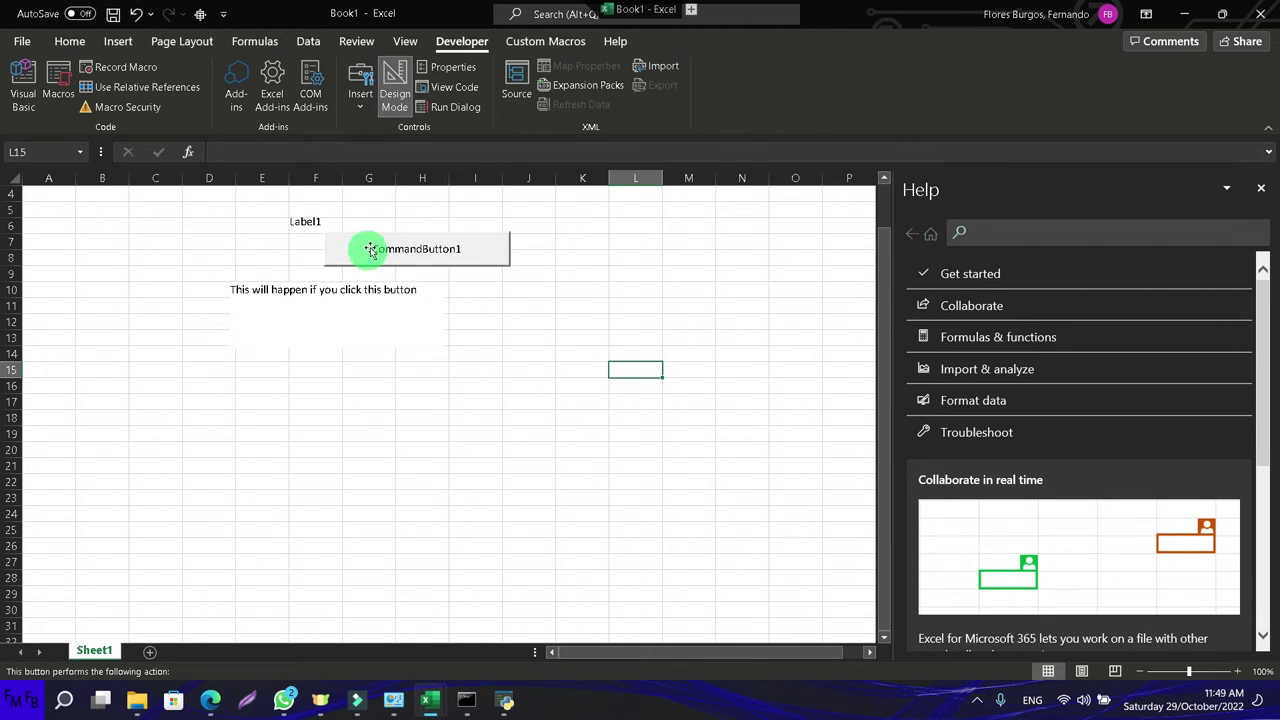
left_click(579, 279)
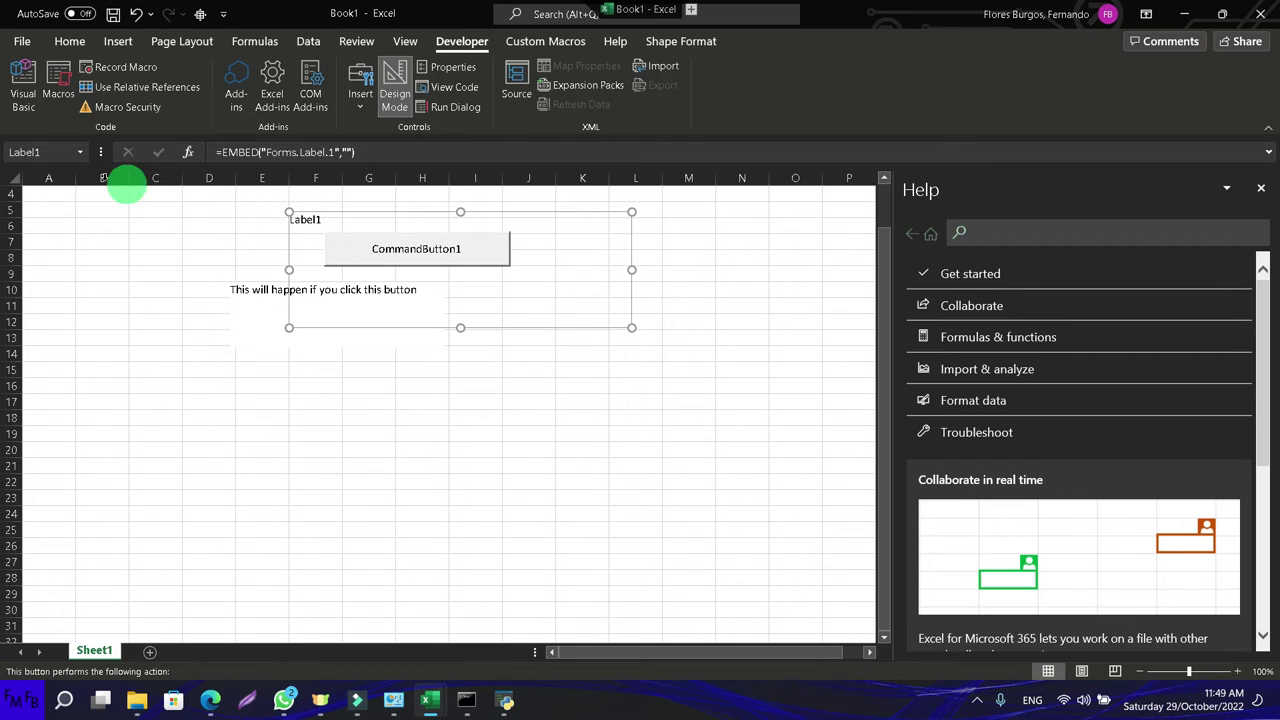
left_click(62, 152)
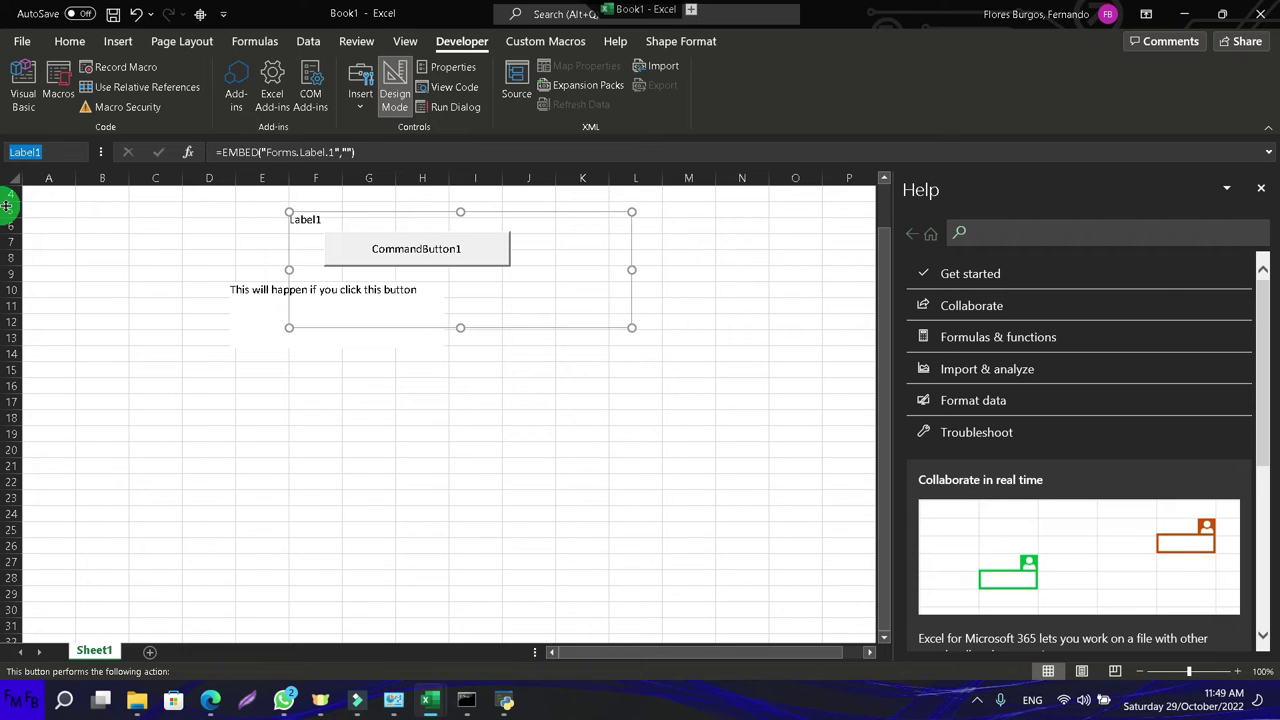
Rename the label to del and open its code, creating an empty del_Click procedure.
type("de")
key("Return")
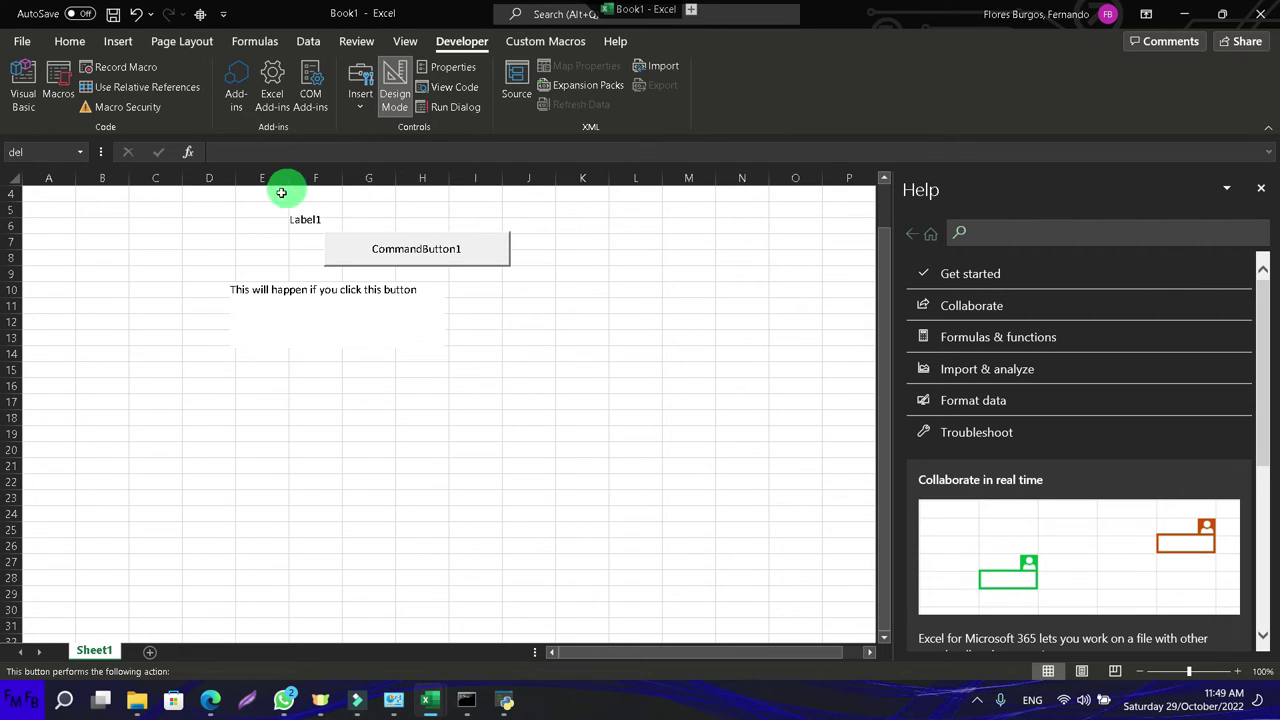
left_click(297, 235)
right_click(297, 235)
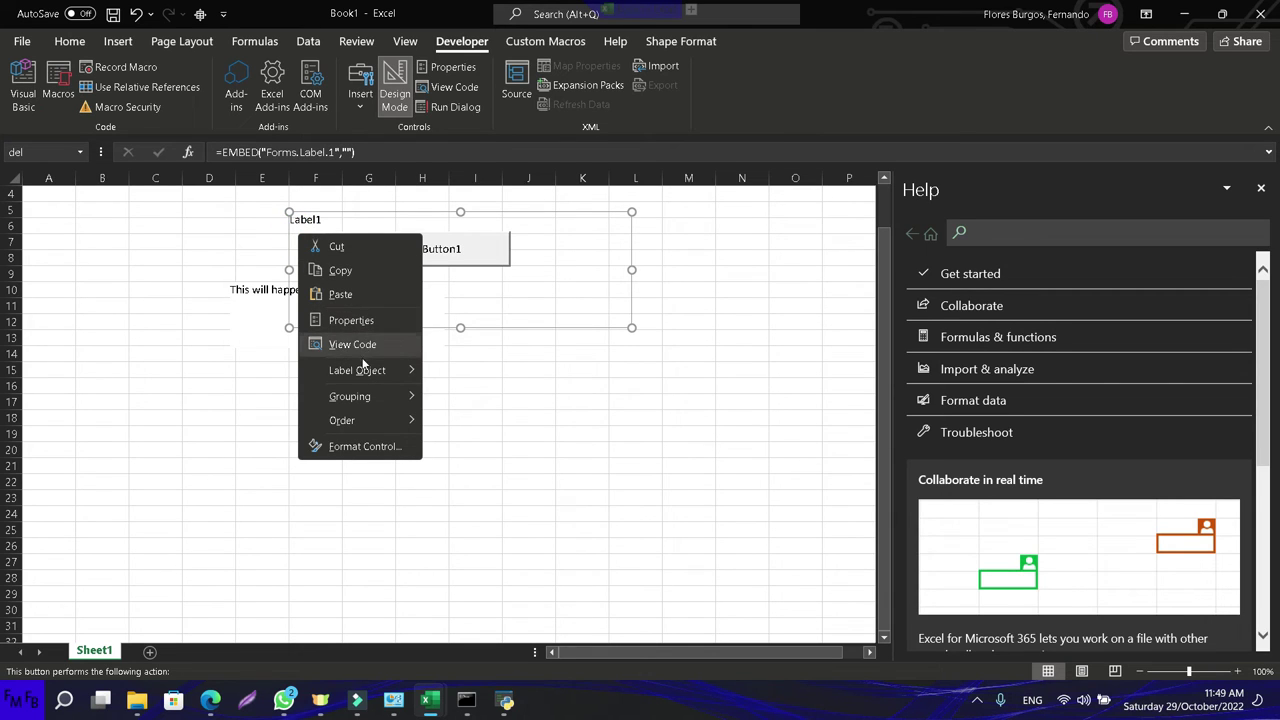
left_click(319, 217)
double_click(319, 217)
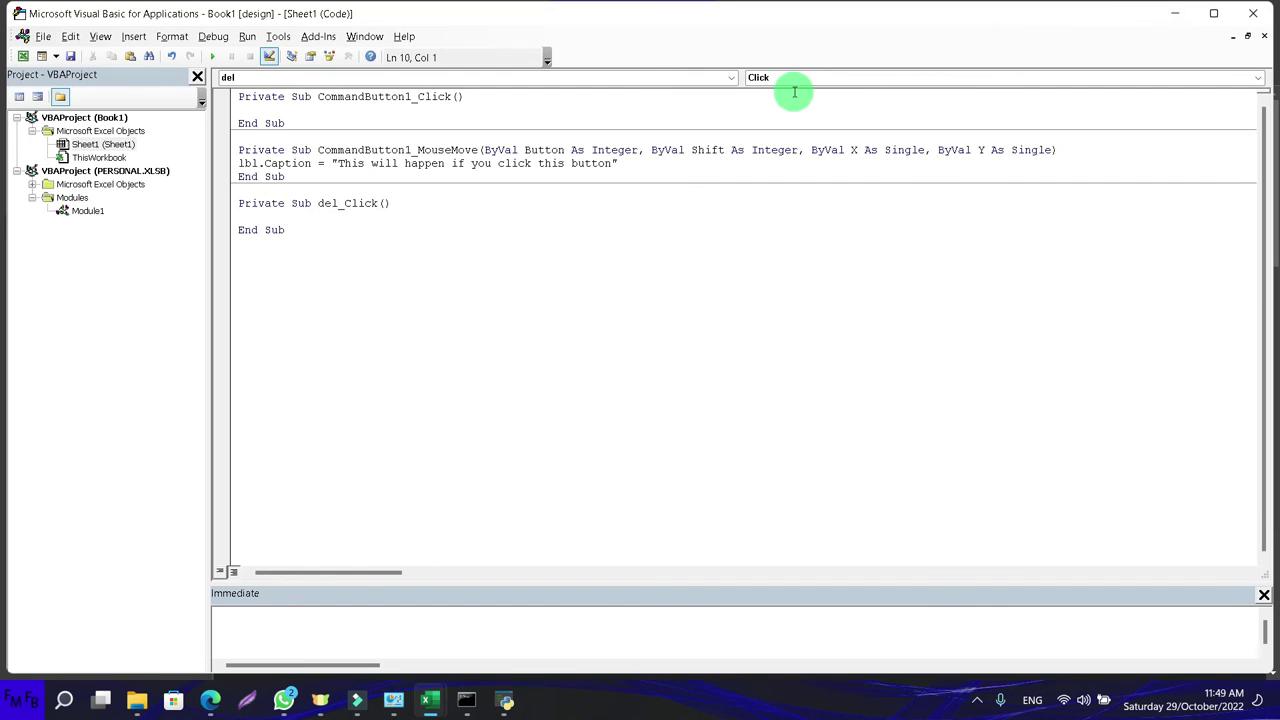
key("alt+F11")
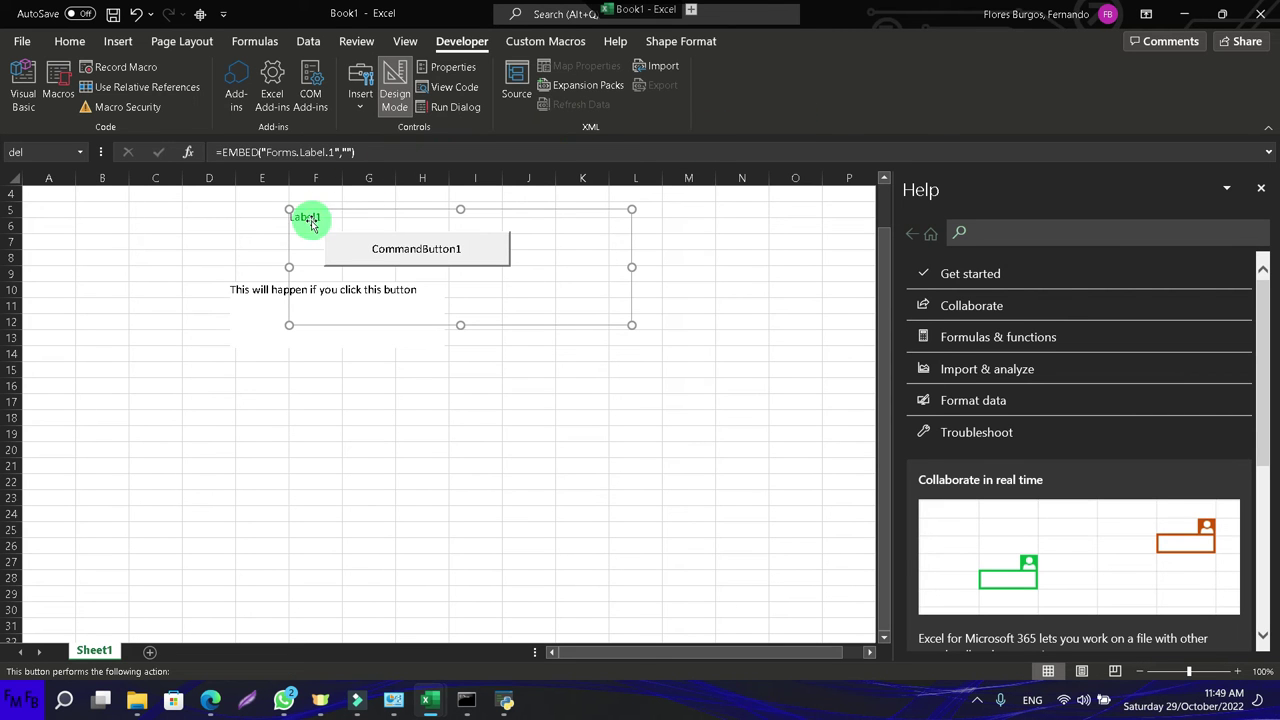
Toggle design mode off and back on, then reopen the del label's code.
right_click(310, 221)
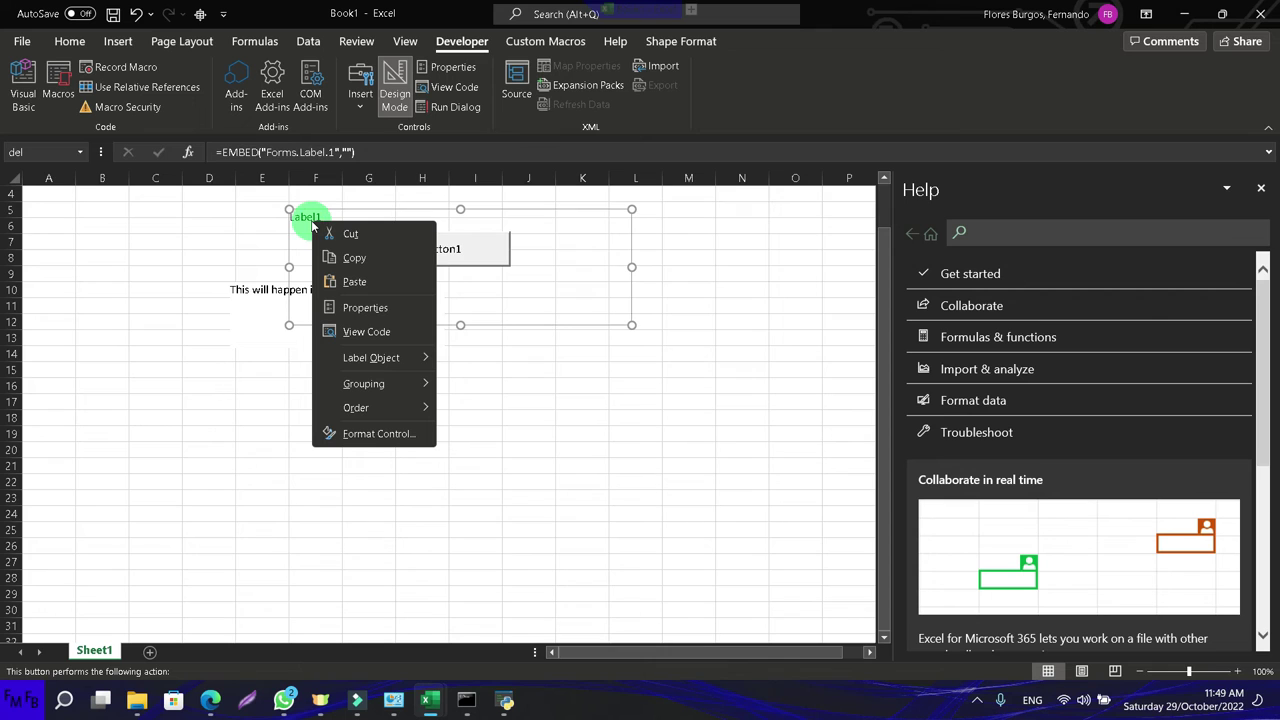
left_click(402, 73)
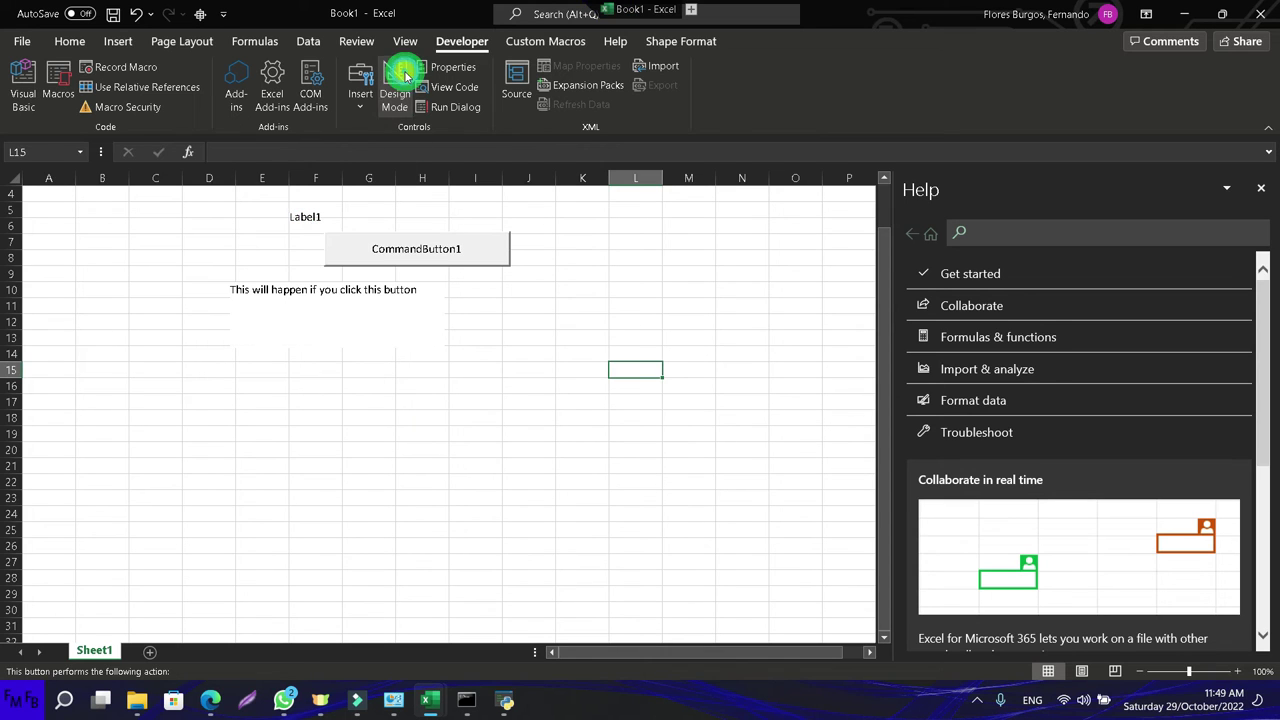
left_click(305, 214)
right_click(305, 216)
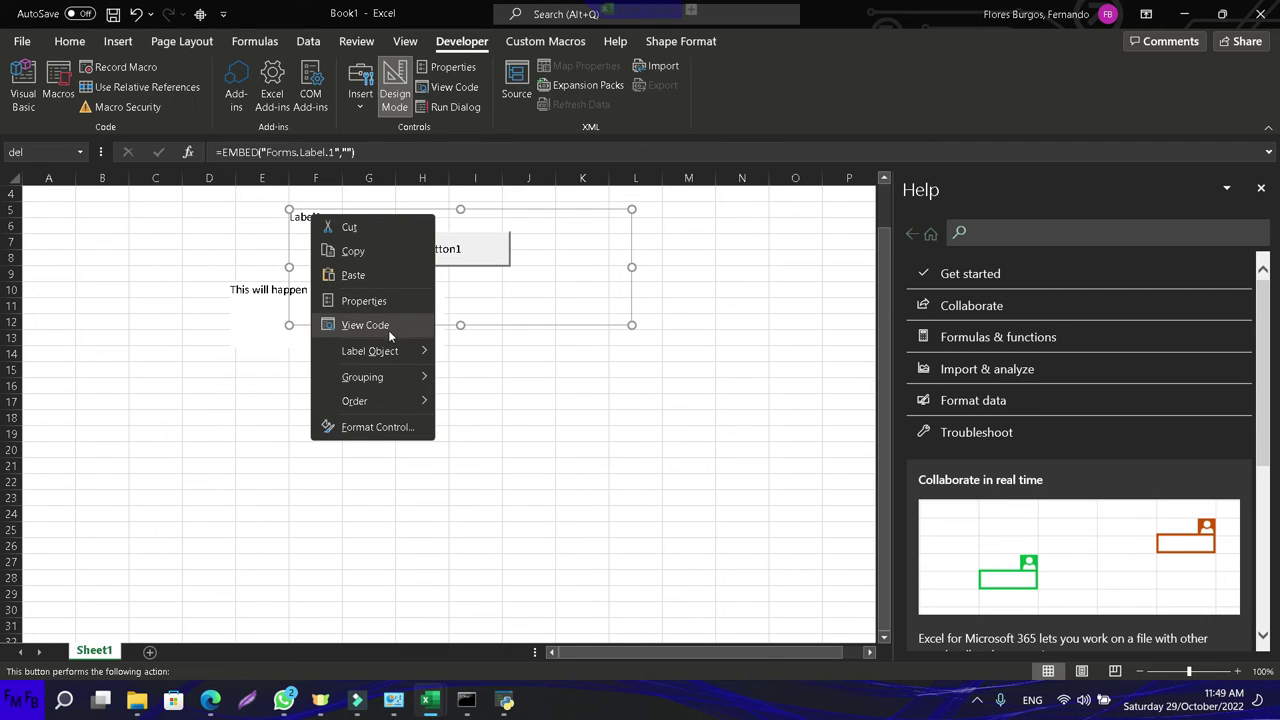
mouse_move(362, 377)
left_click(491, 288)
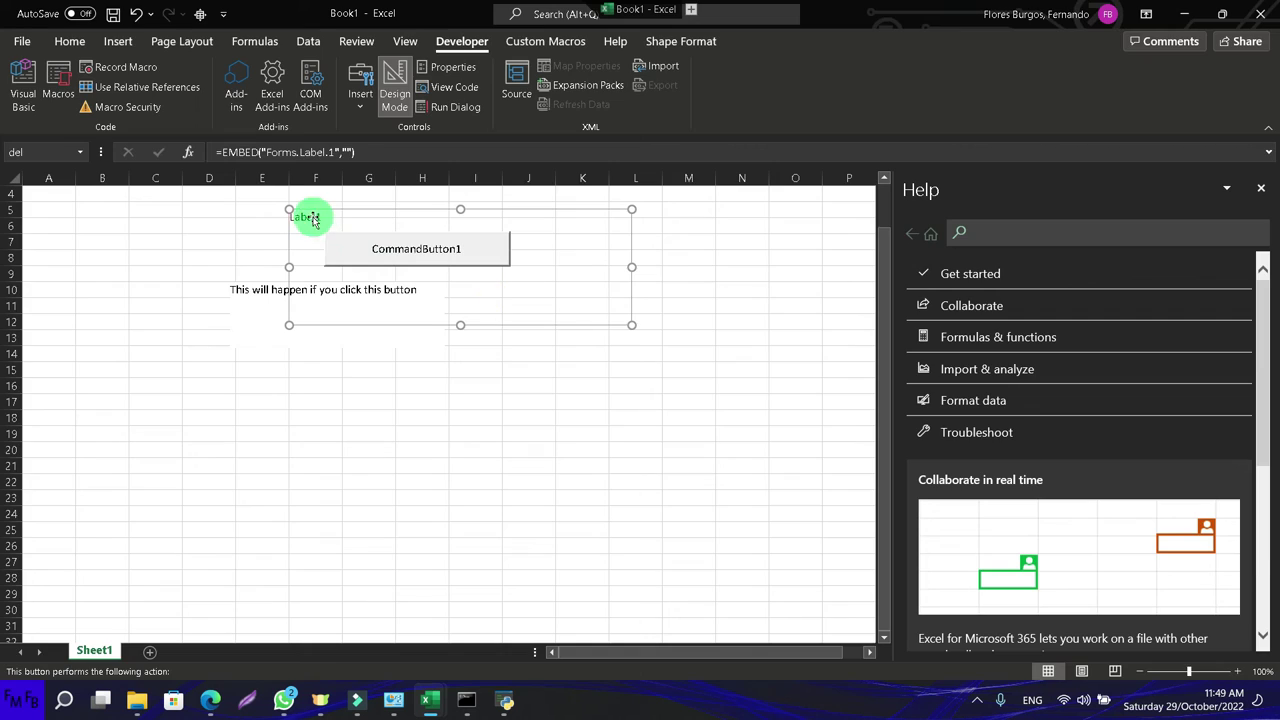
double_click(312, 215)
key("alt+F11")
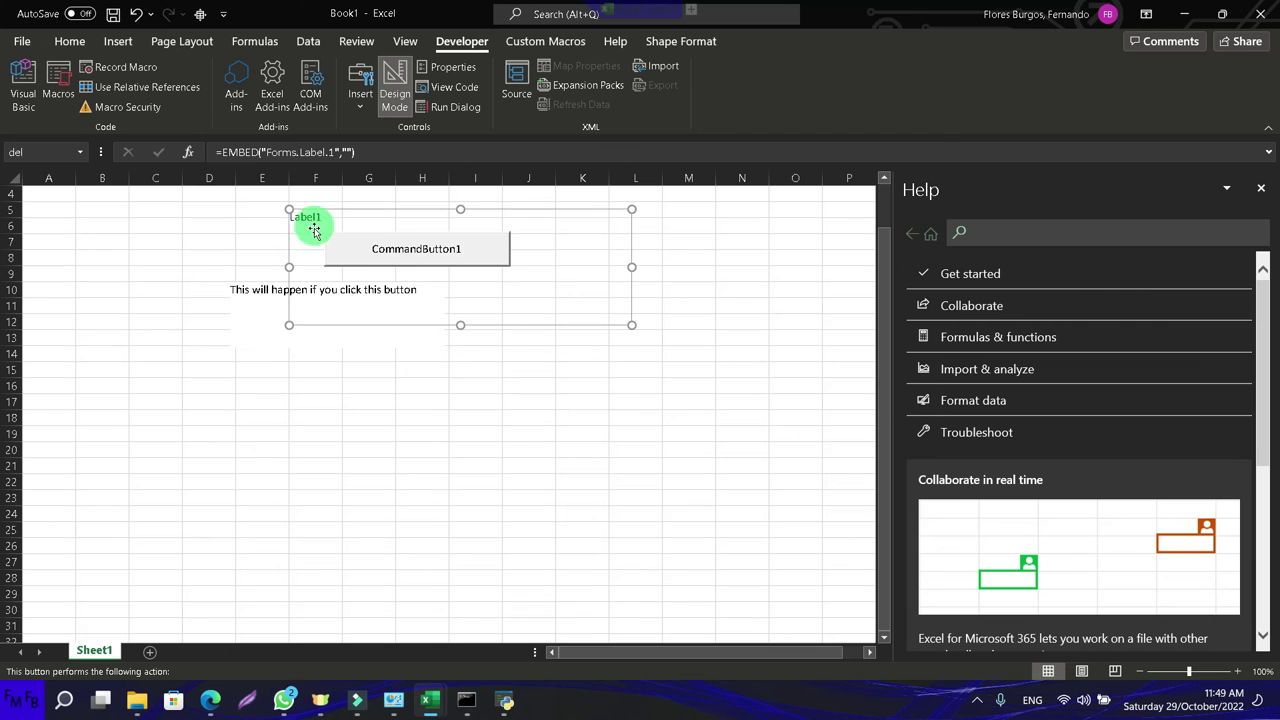
double_click(418, 282)
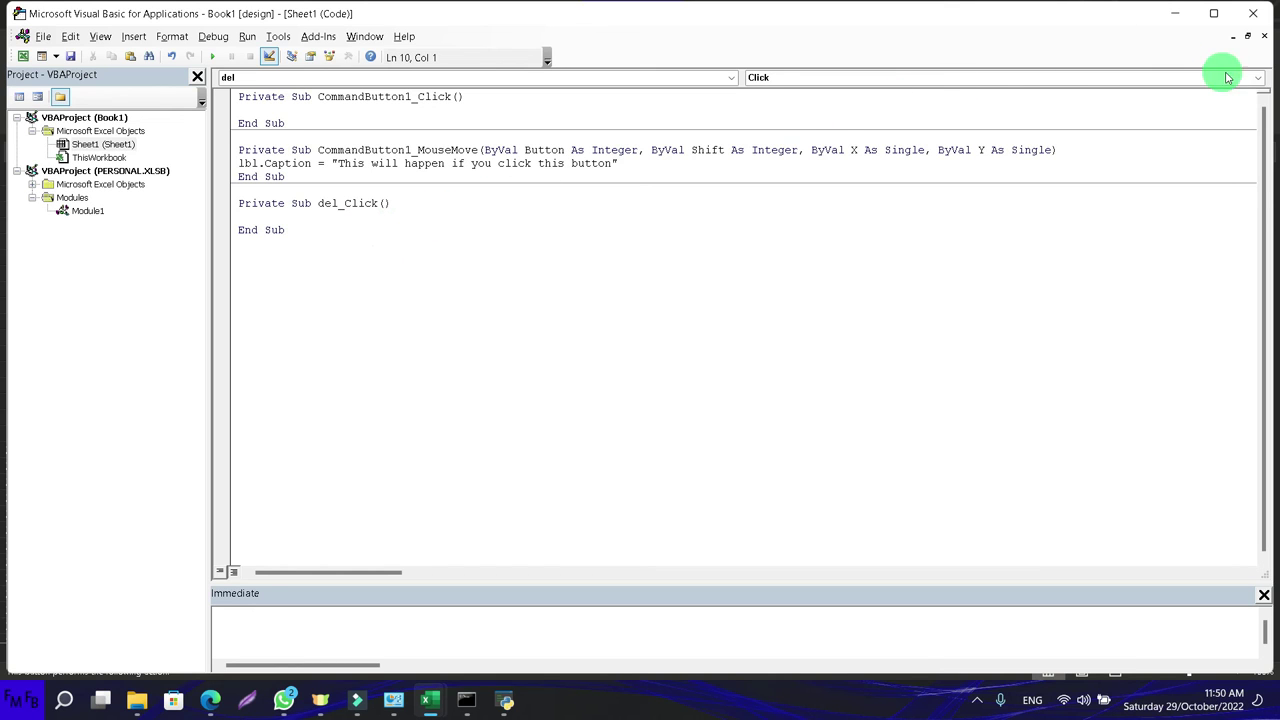
Reopen the del label's code and show its Procedure list of events.
left_click(1258, 78)
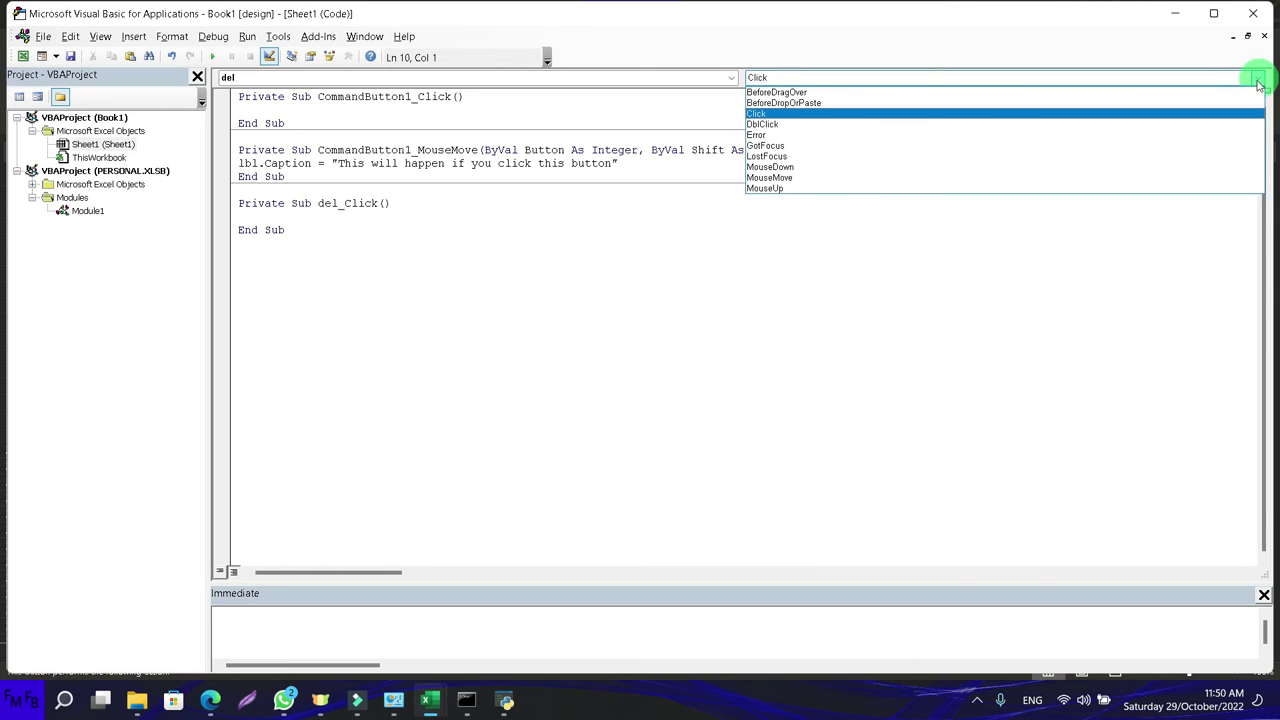
left_click(666, 295)
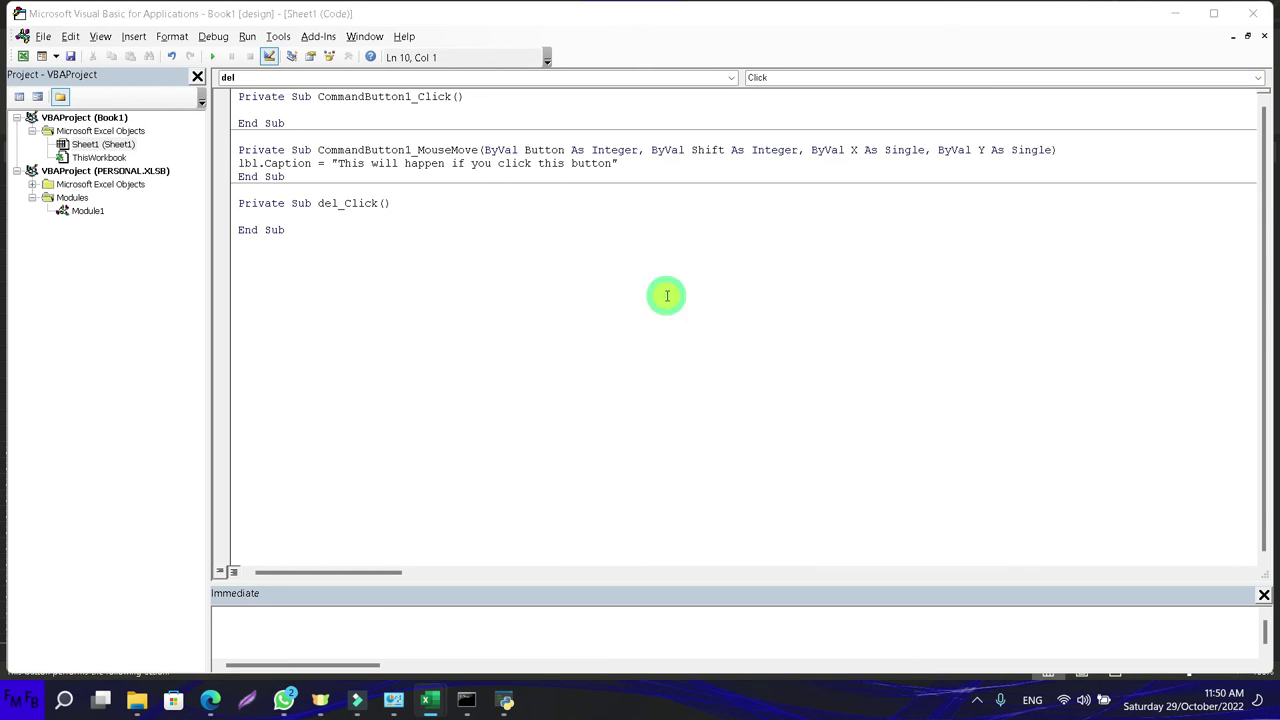
key("alt+F11")
right_click(541, 271)
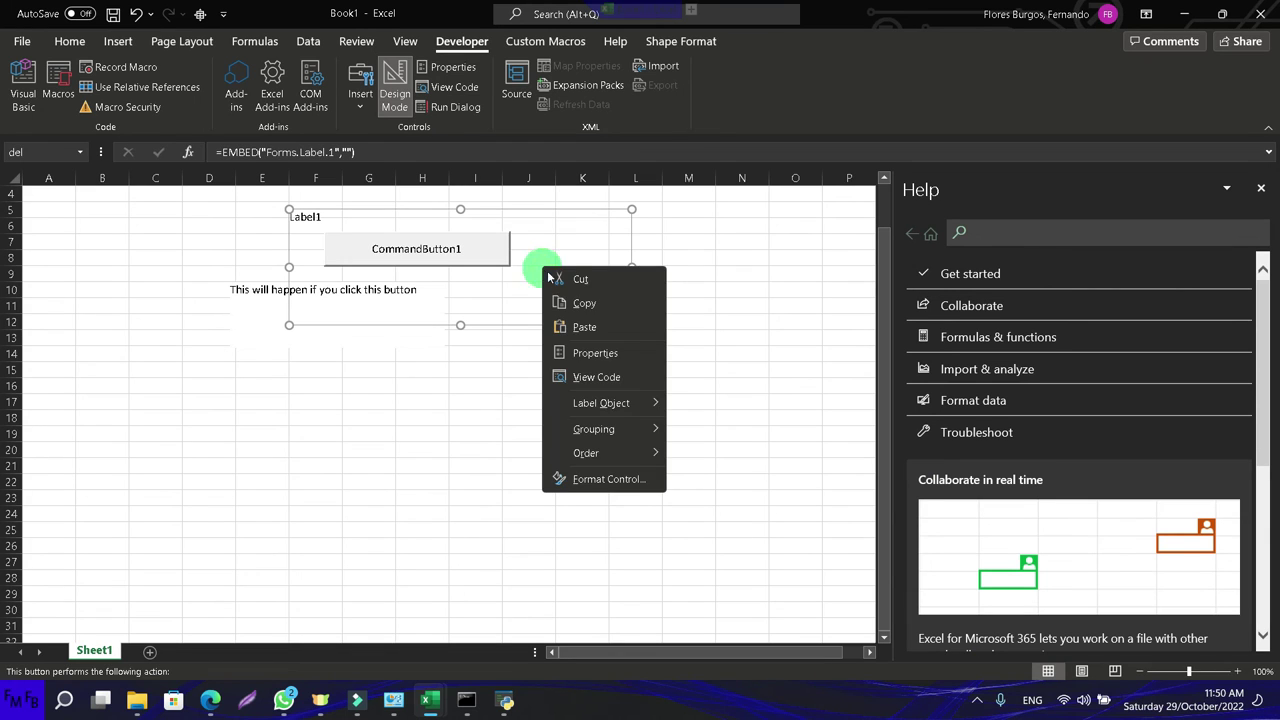
left_click(482, 304)
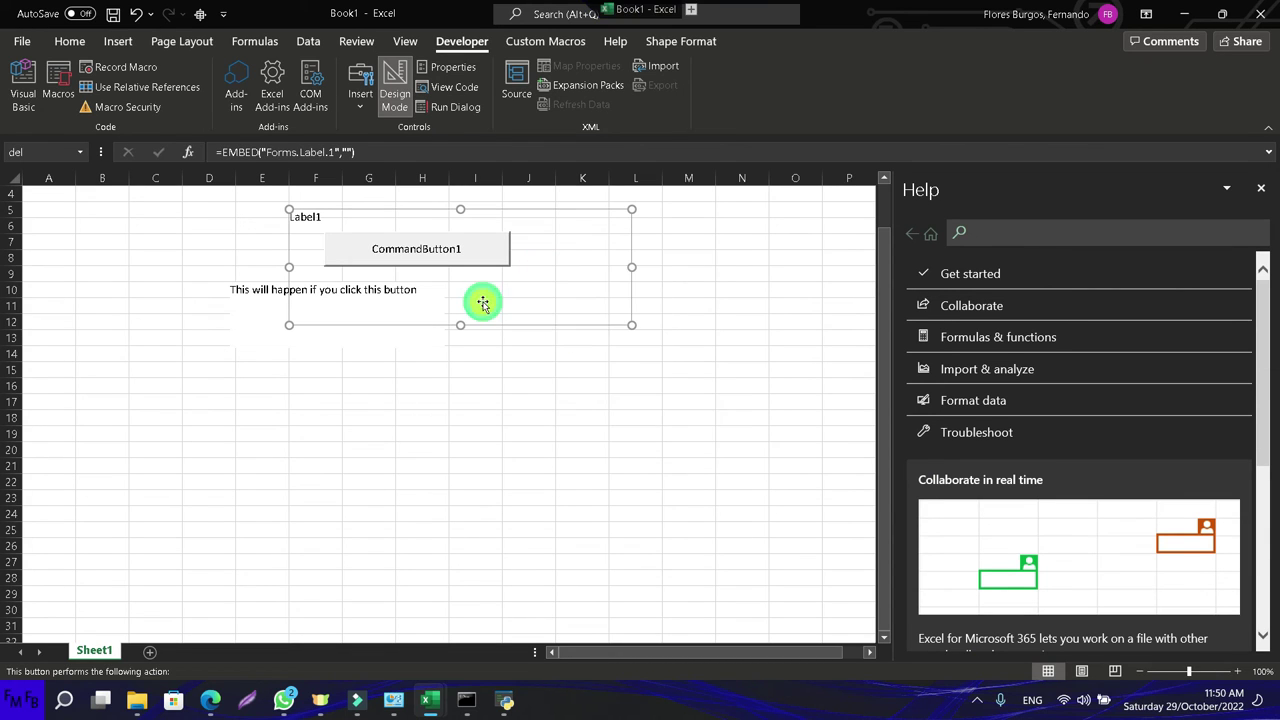
double_click(482, 304)
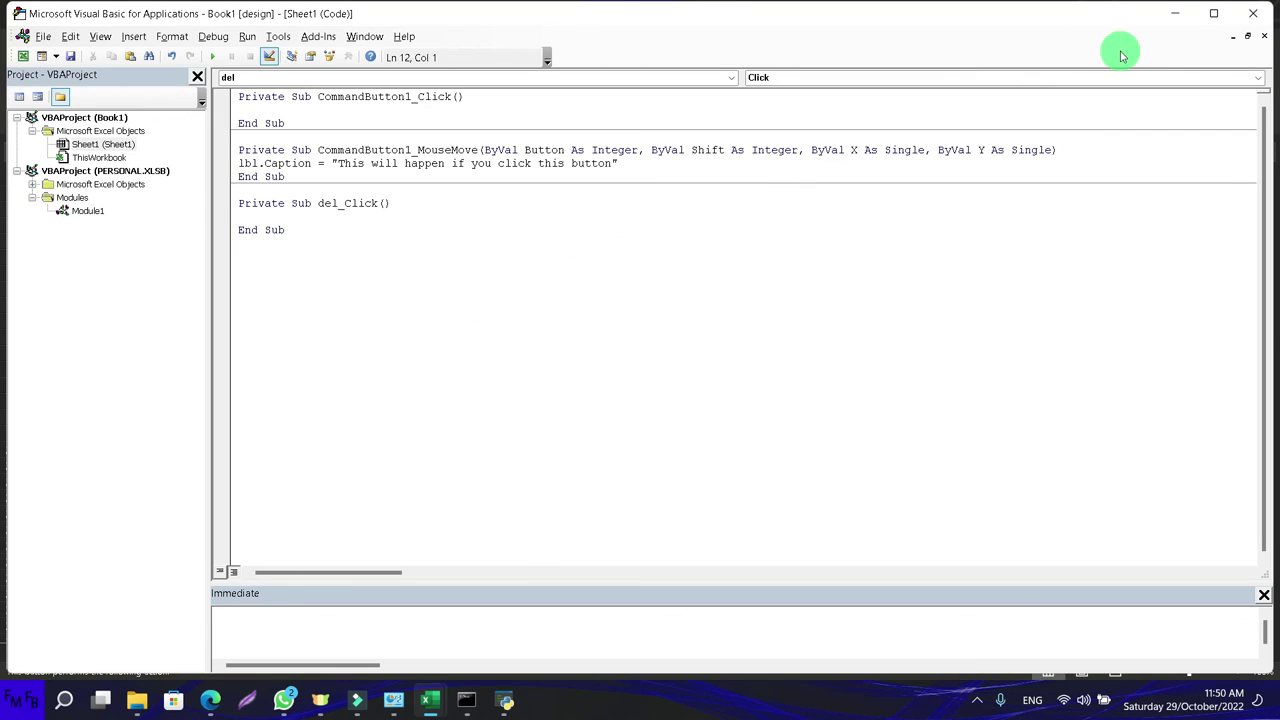
left_click(1258, 77)
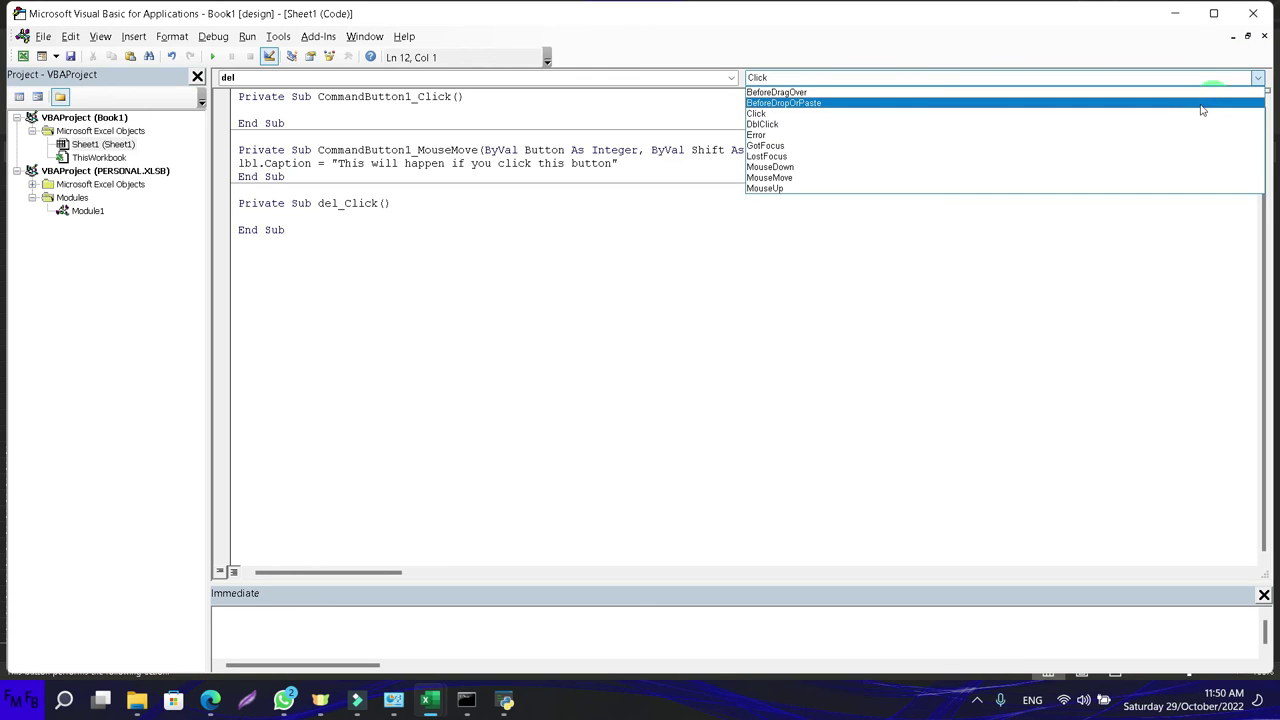
Add del_MouseMove setting lbl.Caption to "", then turn off Design Mode in Excel.
left_click(1015, 177)
type("lbl.")
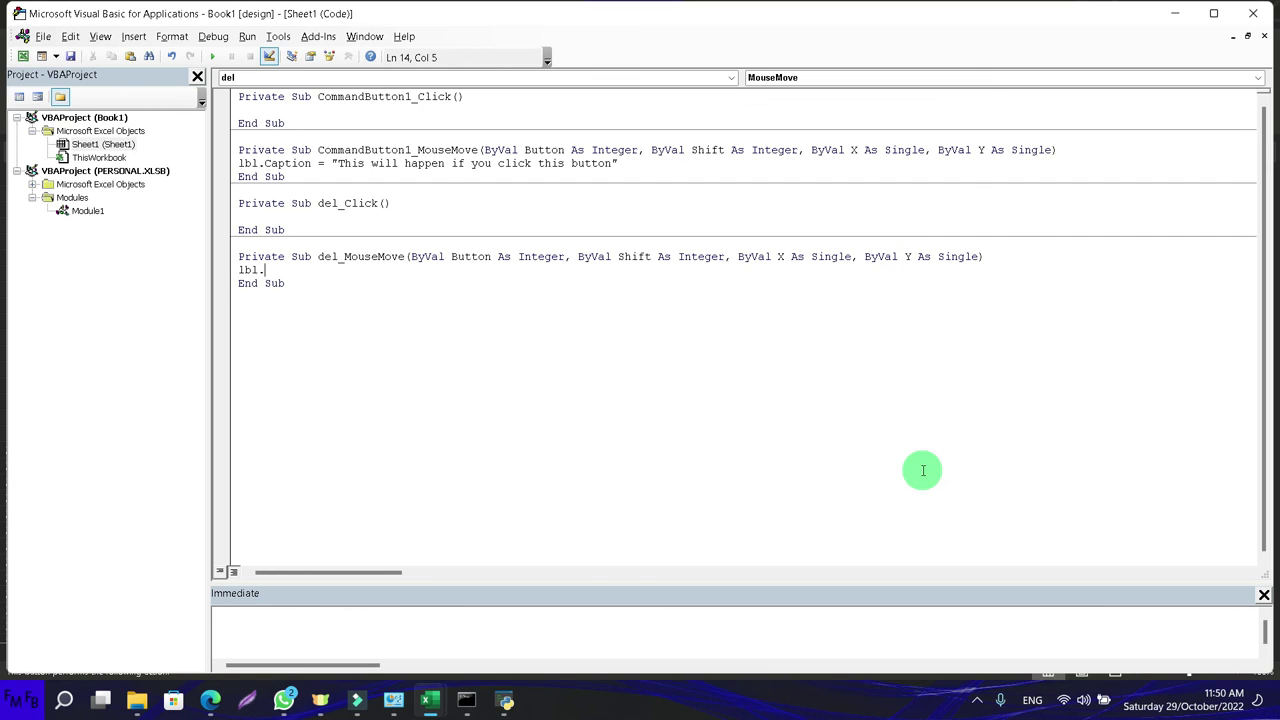
type("cap")
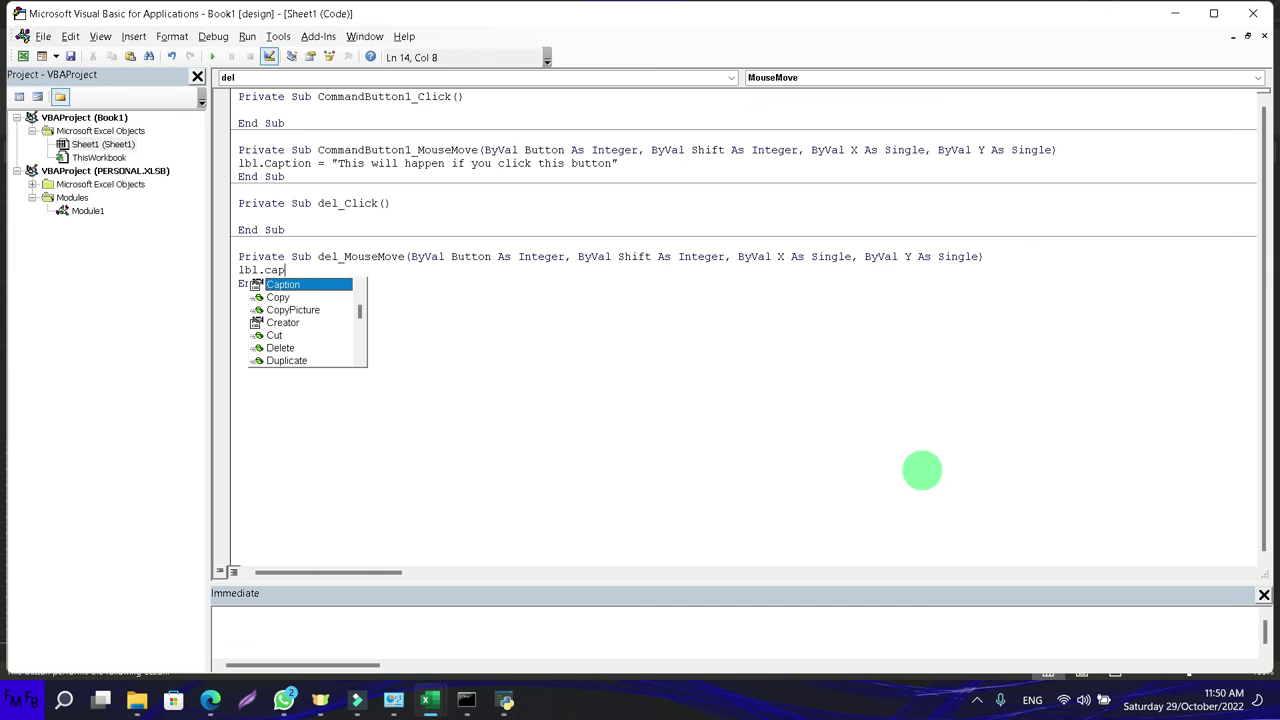
type("=")
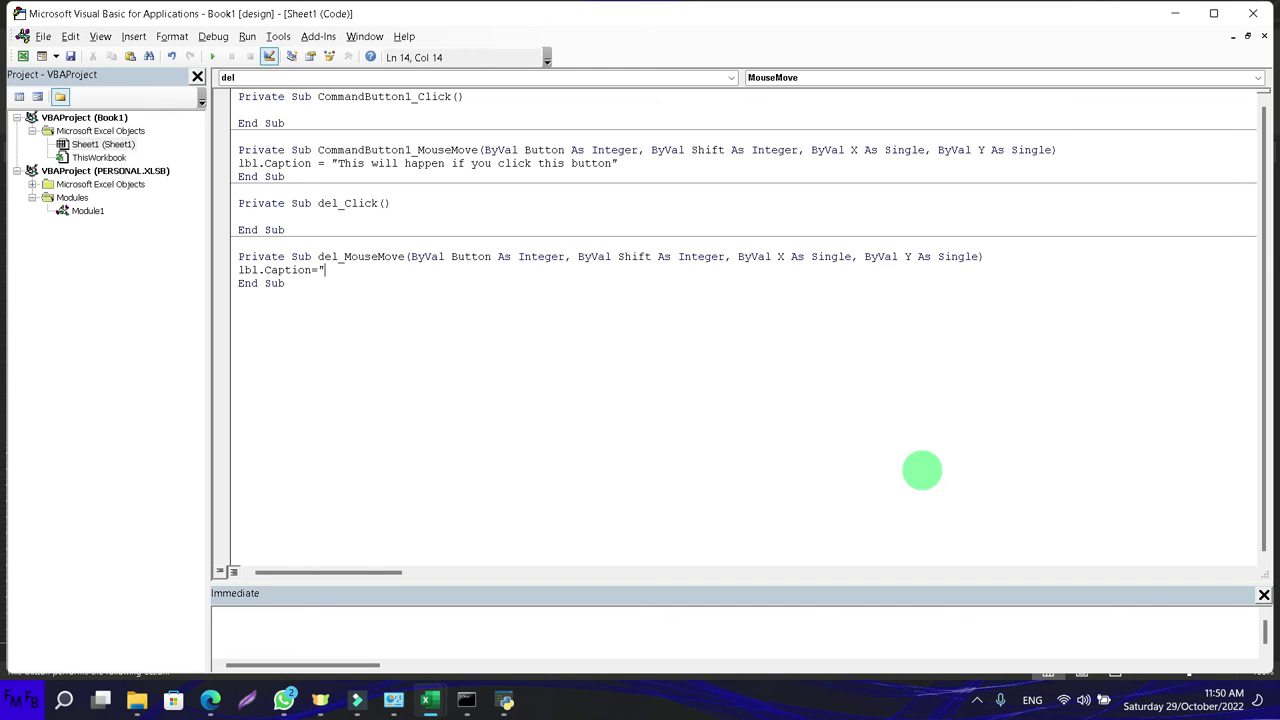
left_click(1181, 14)
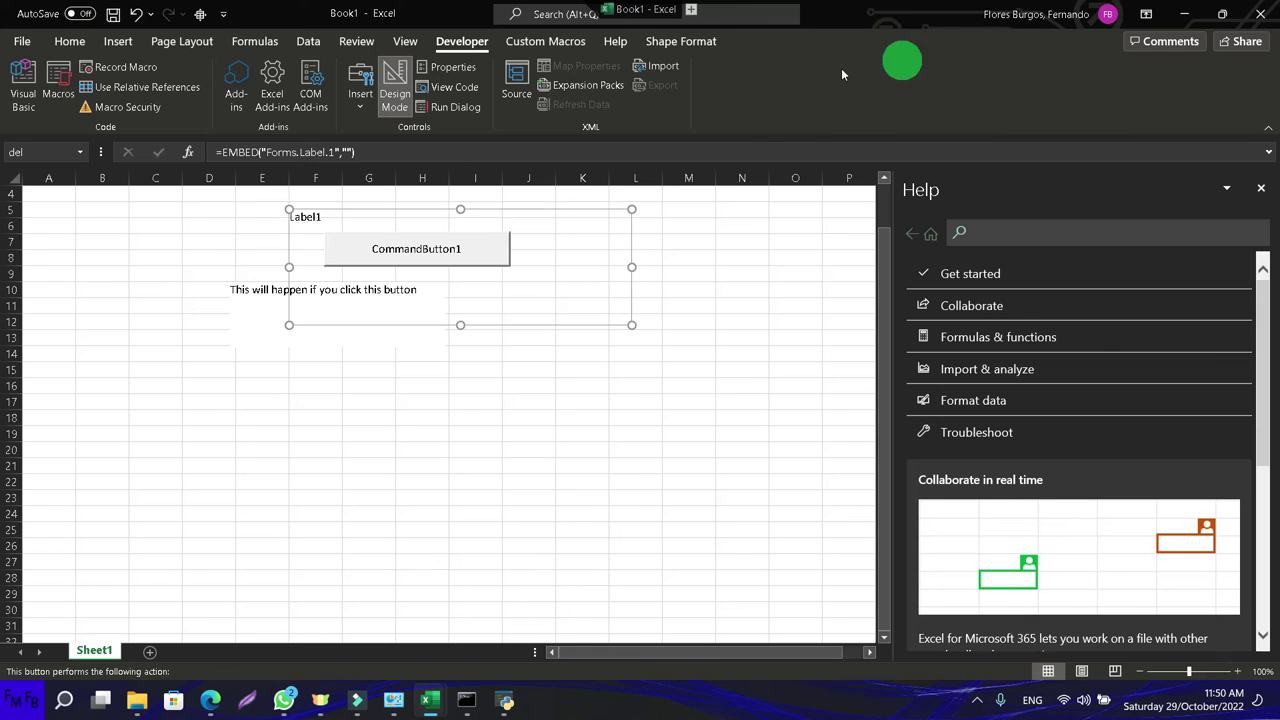
left_click(400, 100)
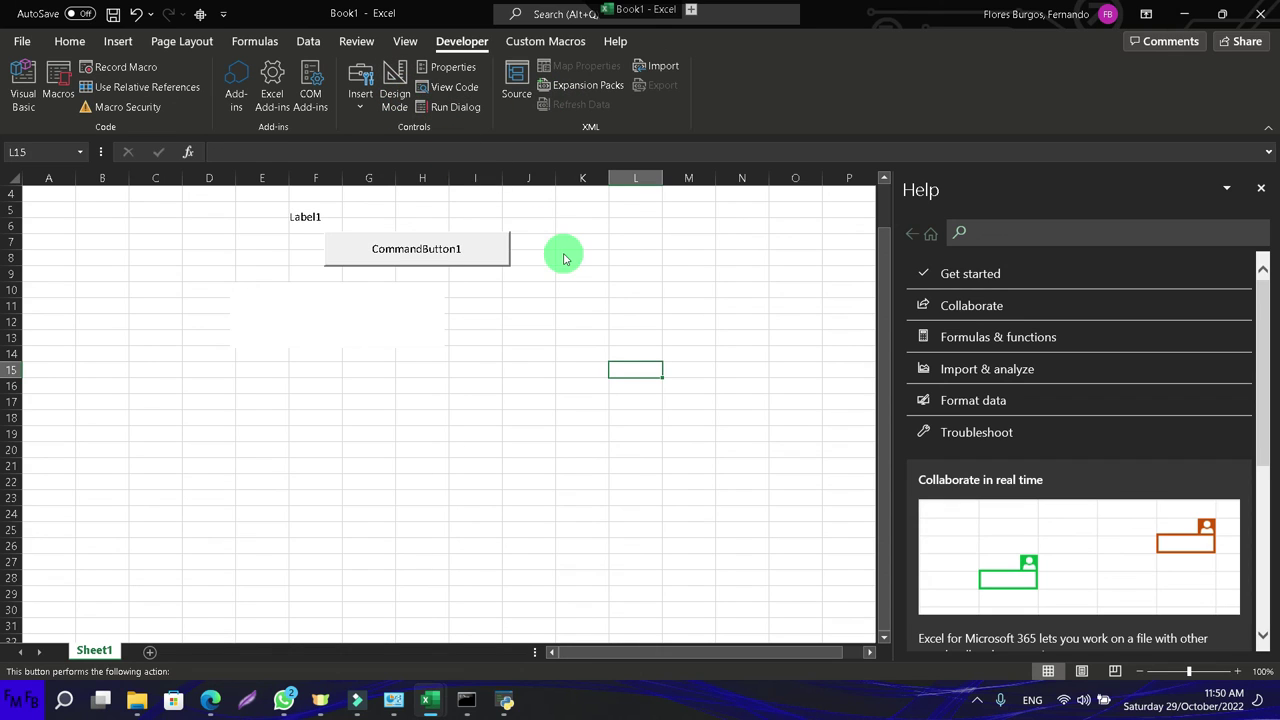